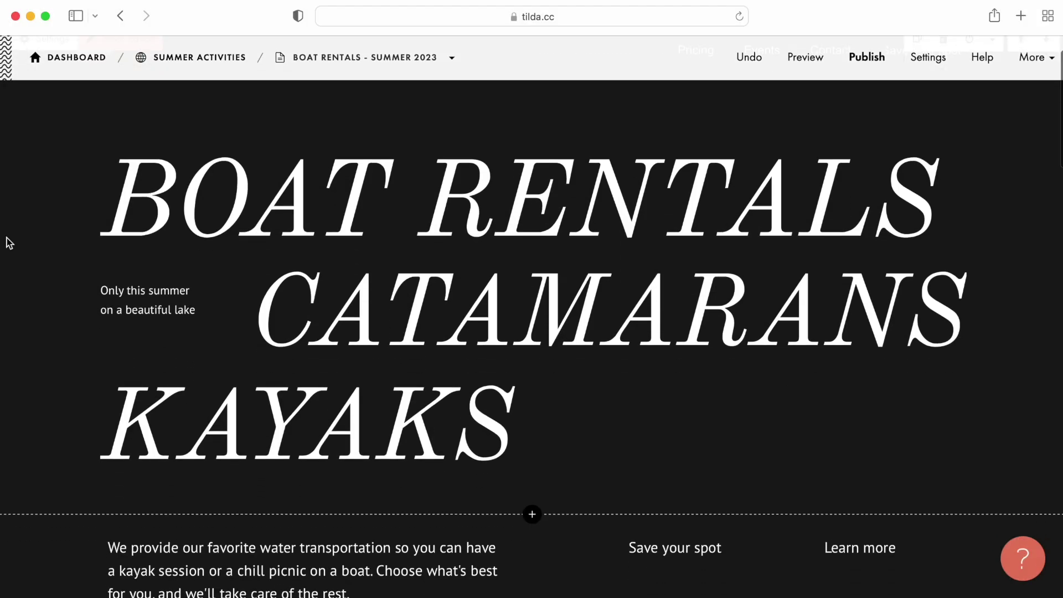
- Review the Boat Rentals page from the heading block through the special offer to the pricing cards
scroll(9, 241, "down", 3)
scroll(10, 243, "down", 10)
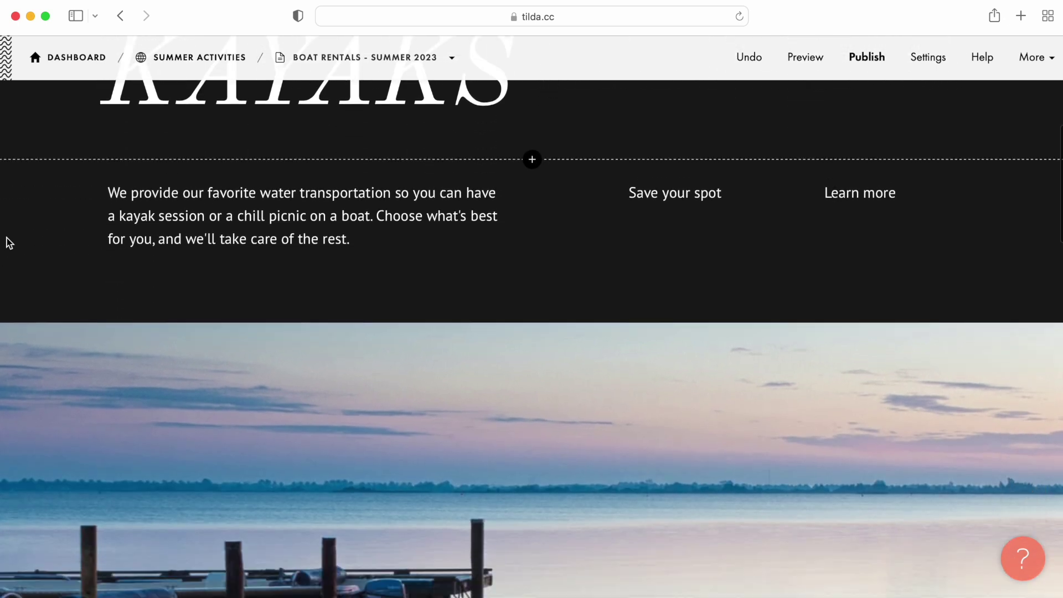
scroll(9, 242, "down", 10)
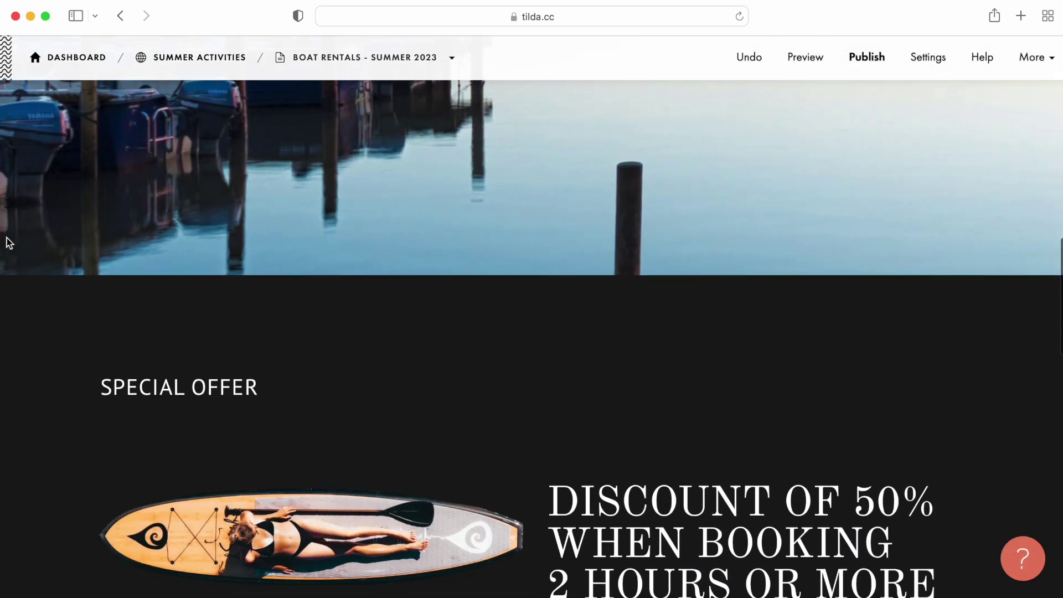
scroll(10, 242, "down", 10)
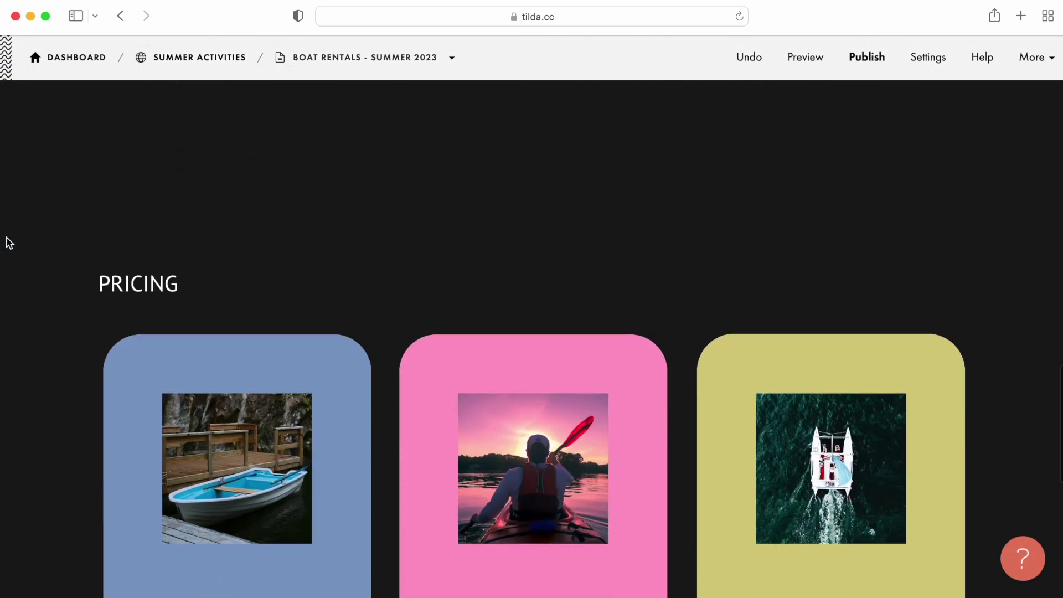
scroll(9, 242, "down", 5)
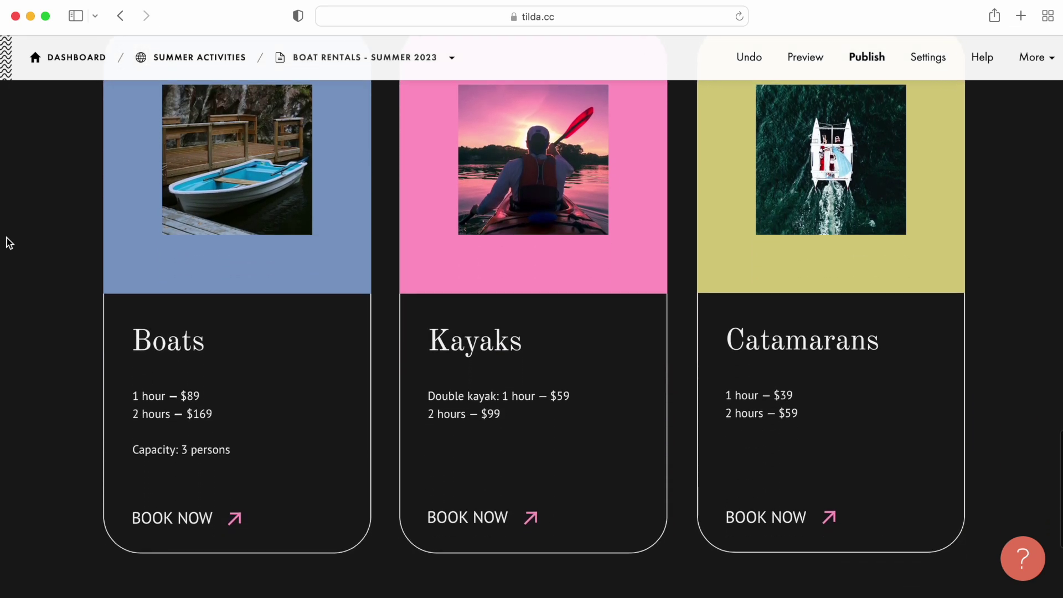
scroll(10, 243, "up", 20)
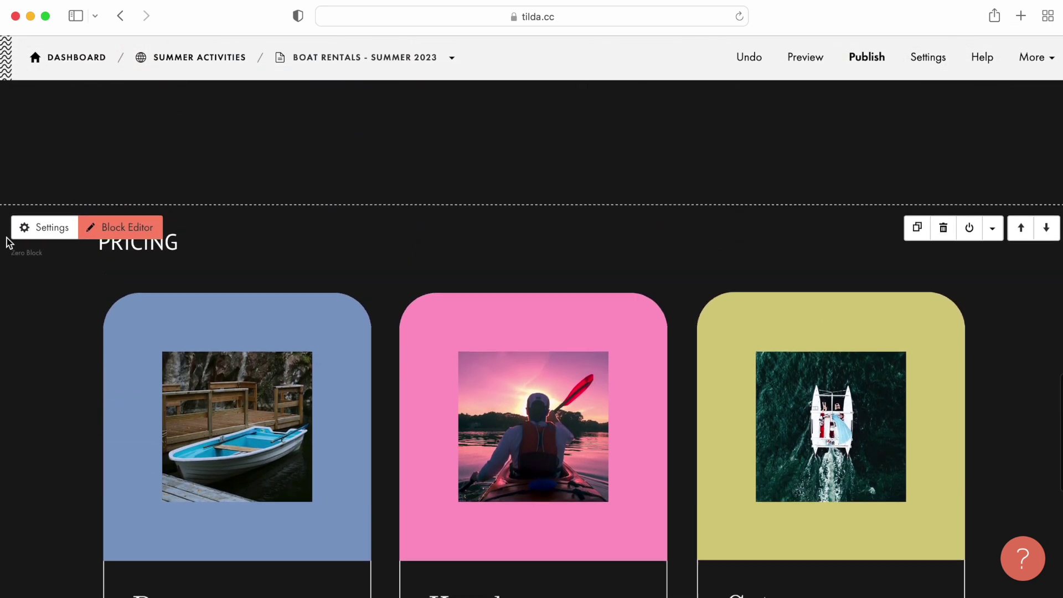
scroll(10, 243, "up", 15)
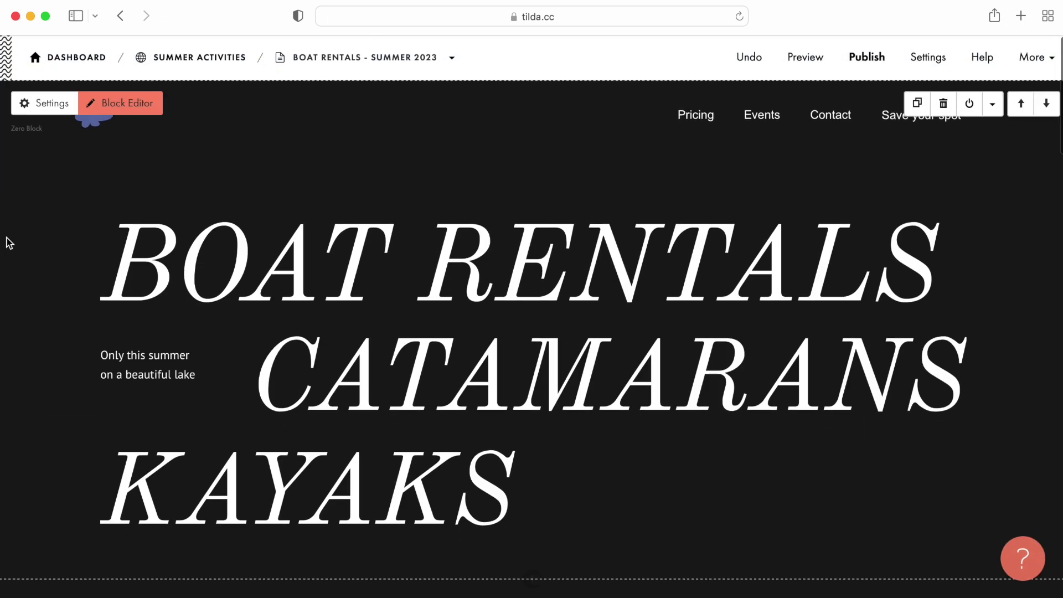
- Open the Boat Rentals heading block for editing and add a vector element to it
left_click(128, 109)
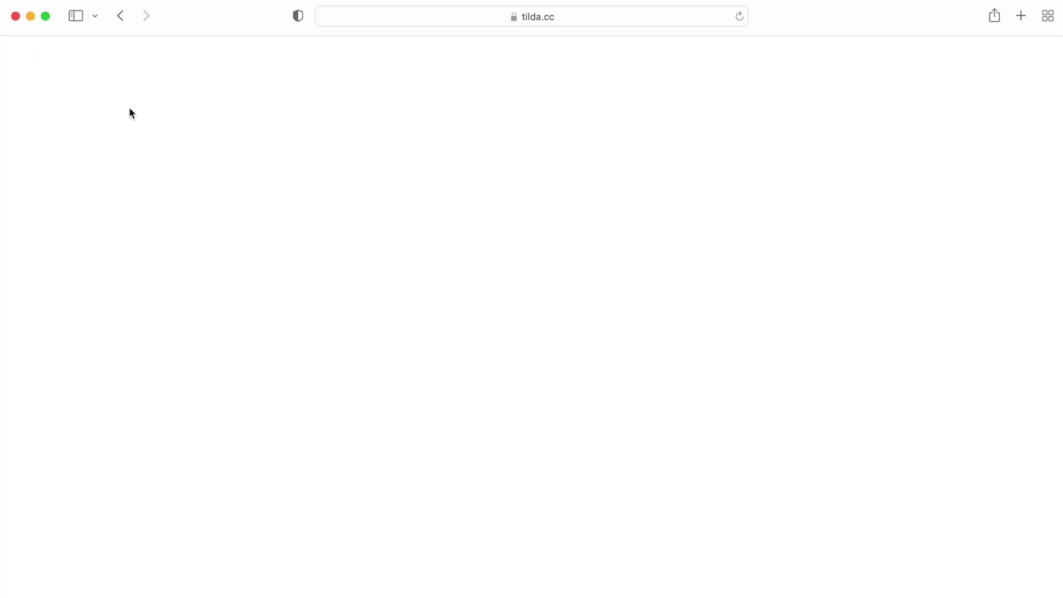
left_click(24, 62)
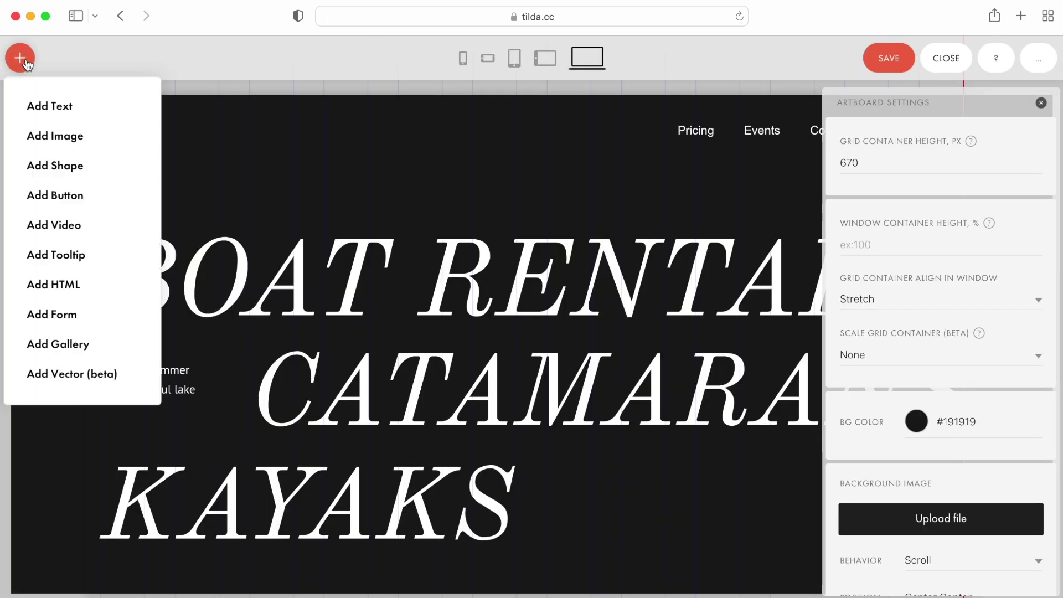
left_click(63, 370)
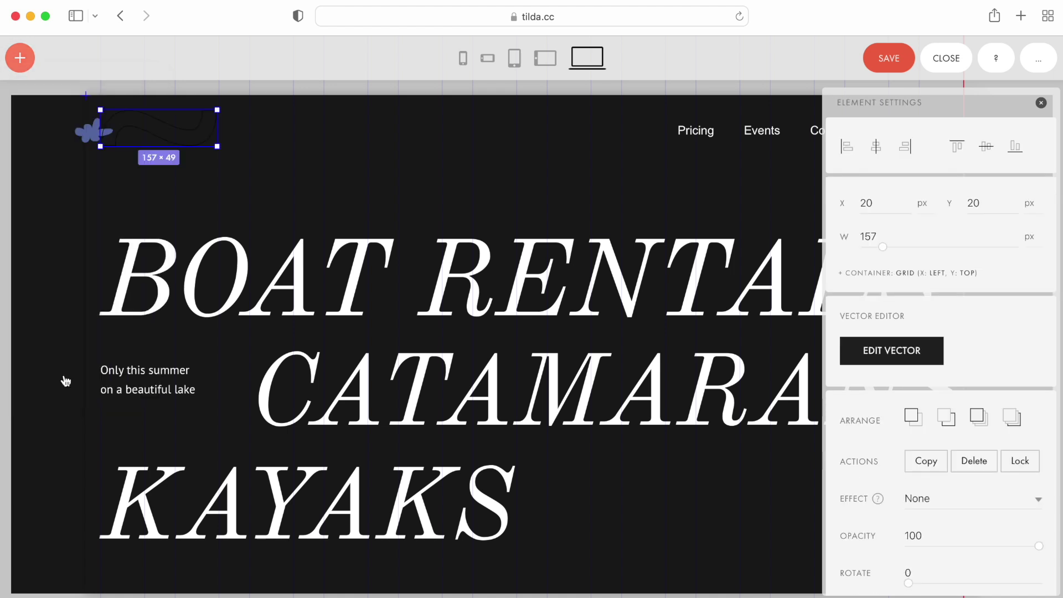
- Open the new vector for editing and delete its default curved shape
left_click(886, 353)
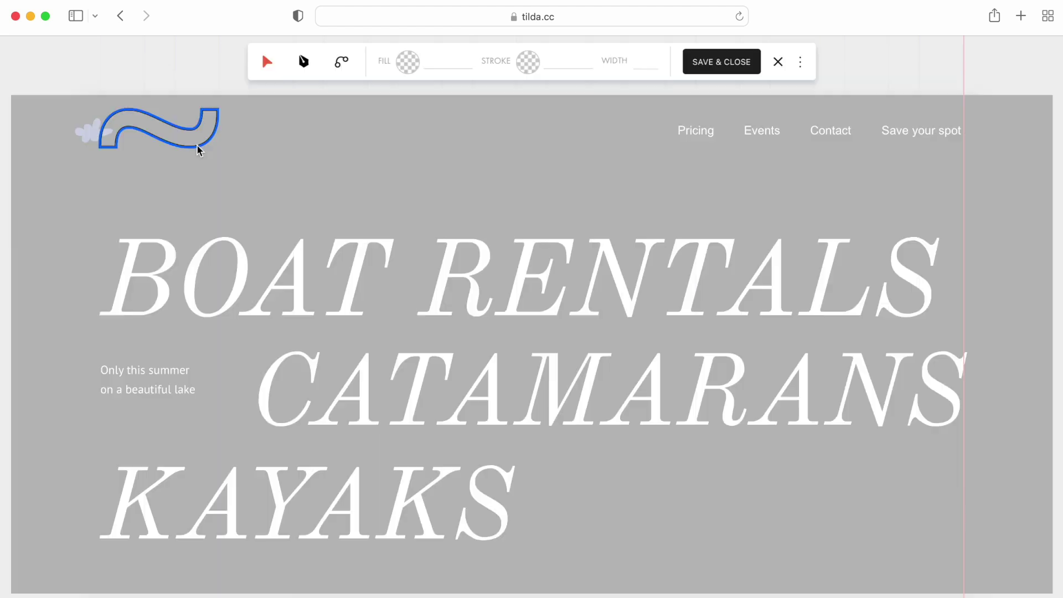
left_click(199, 147)
key("Delete")
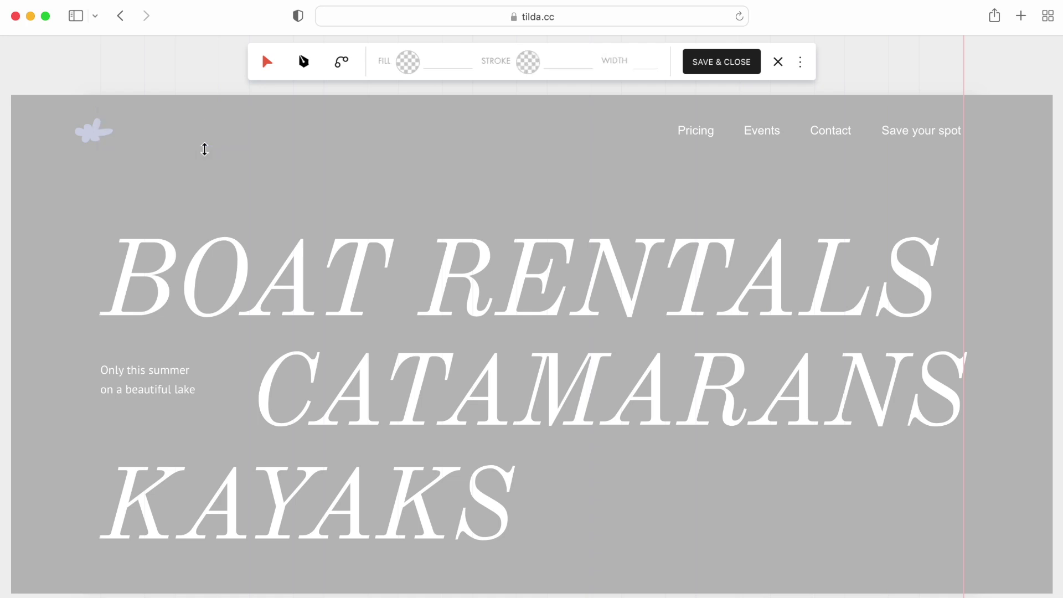
- Draw a long horizontal baseline and a first curling wave crest with the Pen tool in the empty area beside KAYAKS
key("p")
scroll(399, 299, "right", 4)
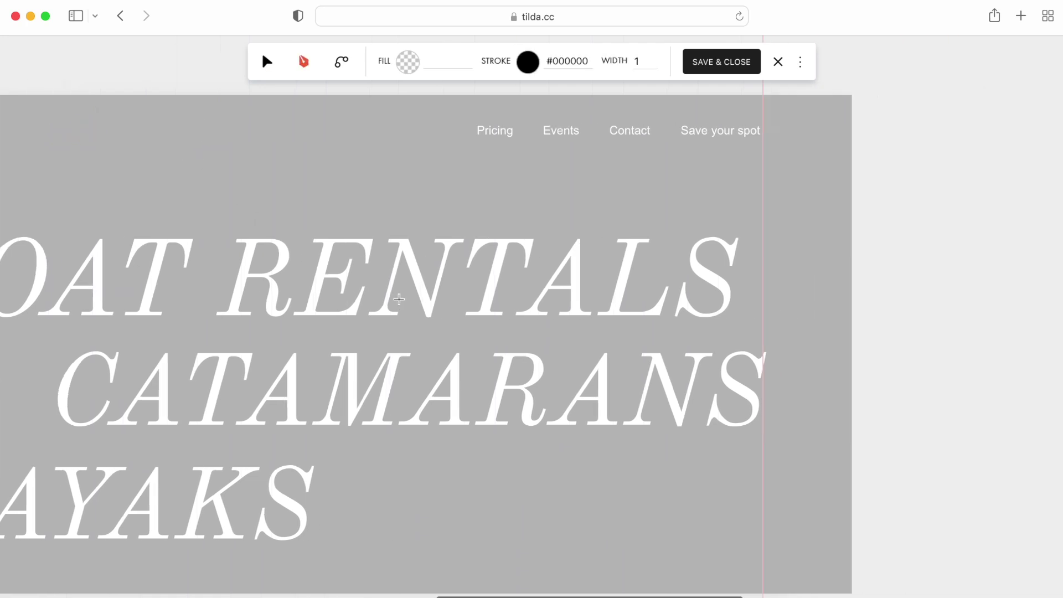
scroll(399, 299, "down", 5)
scroll(520, 308, "up", 5)
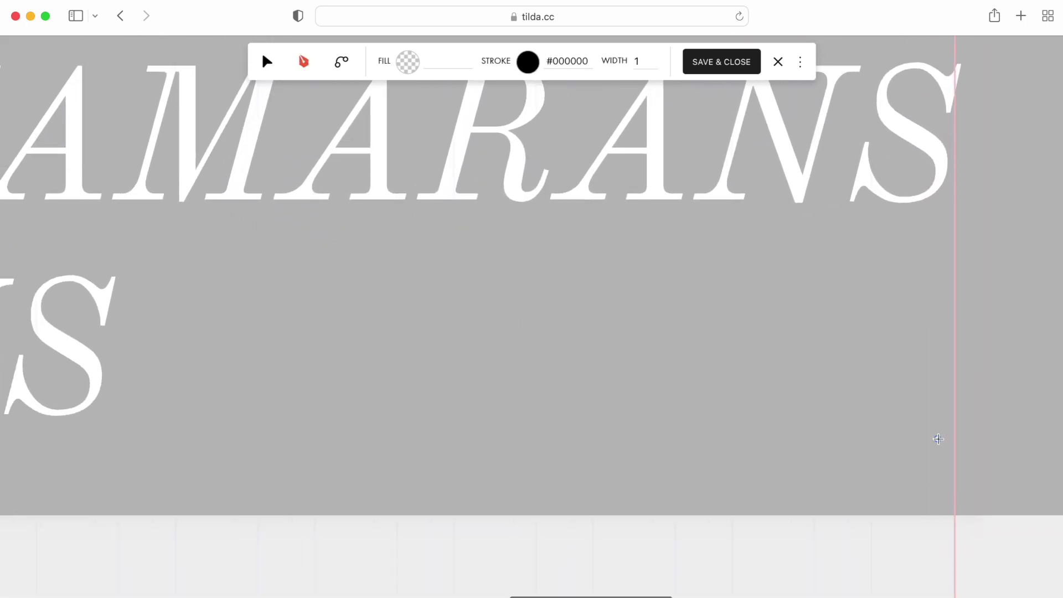
left_click(875, 426)
left_click_drag(225, 426, 209, 427)
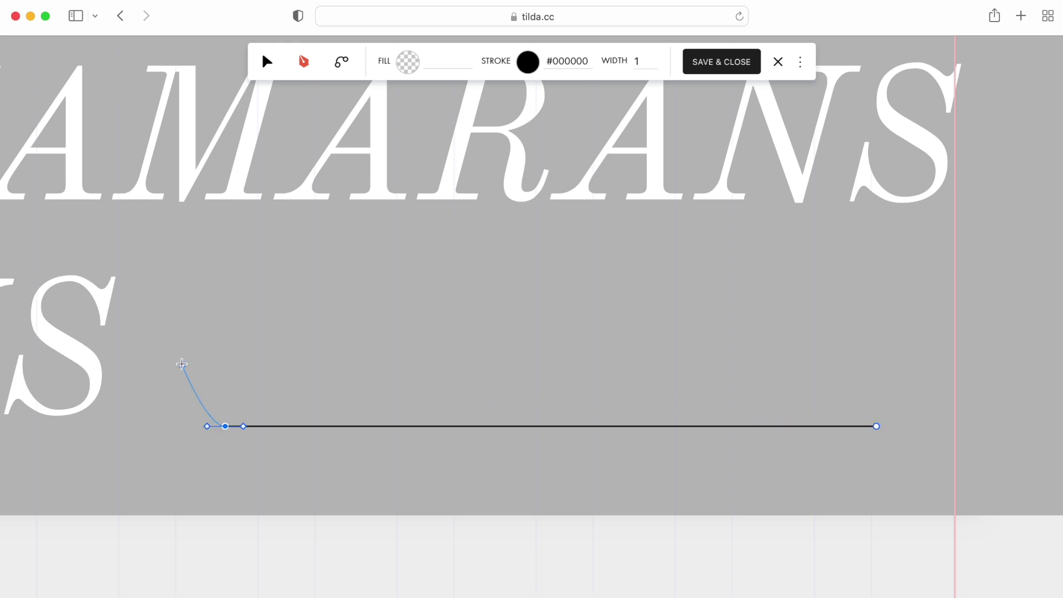
left_click_drag(182, 356, 189, 330)
left_click_drag(270, 277, 266, 326)
left_click(328, 310)
left_click_drag(257, 373, 273, 382)
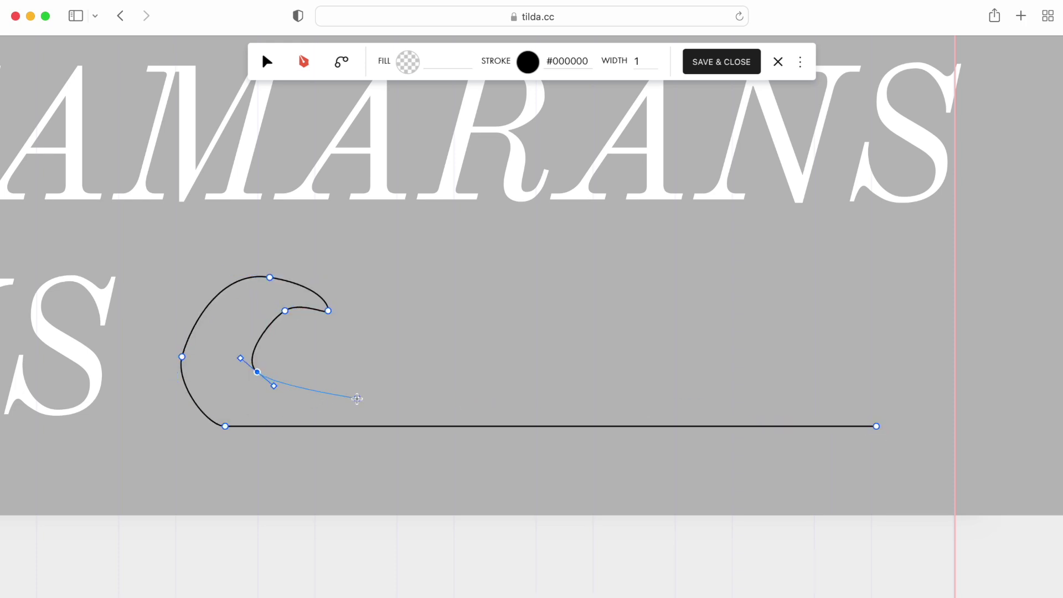
- Continue the path with two more curling wave crests and close it, making the shape about 500 × 108 px
left_click_drag(357, 399, 401, 396)
left_click(528, 311)
left_click_drag(465, 291, 471, 367)
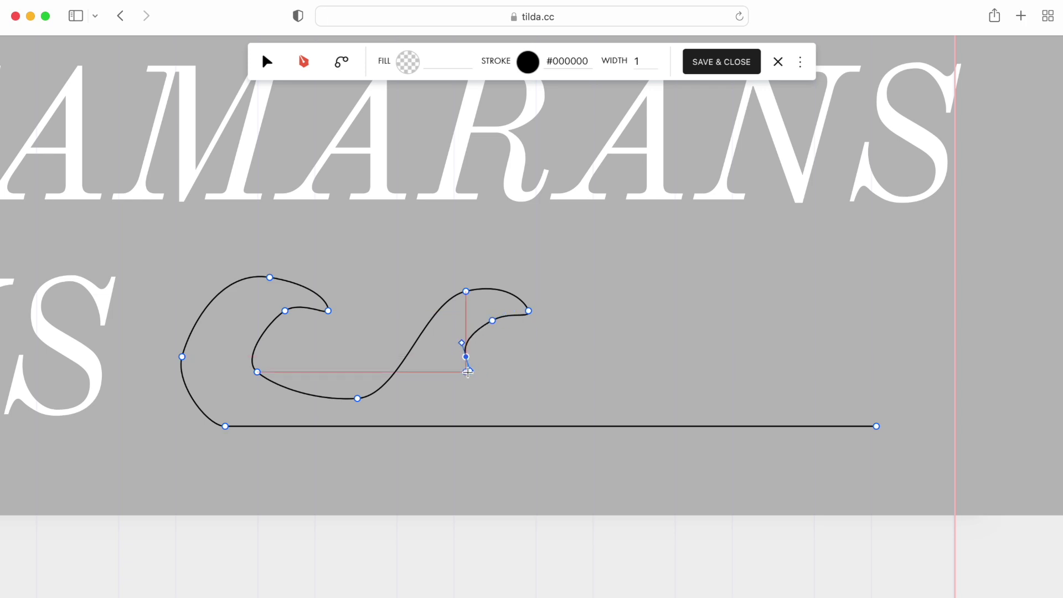
left_click_drag(557, 390, 609, 393)
mouse_move(716, 292)
left_mouse_down()
mouse_move(762, 291)
mouse_move(790, 318)
mouse_move(723, 327)
left_mouse_up()
left_click_drag(717, 373, 726, 382)
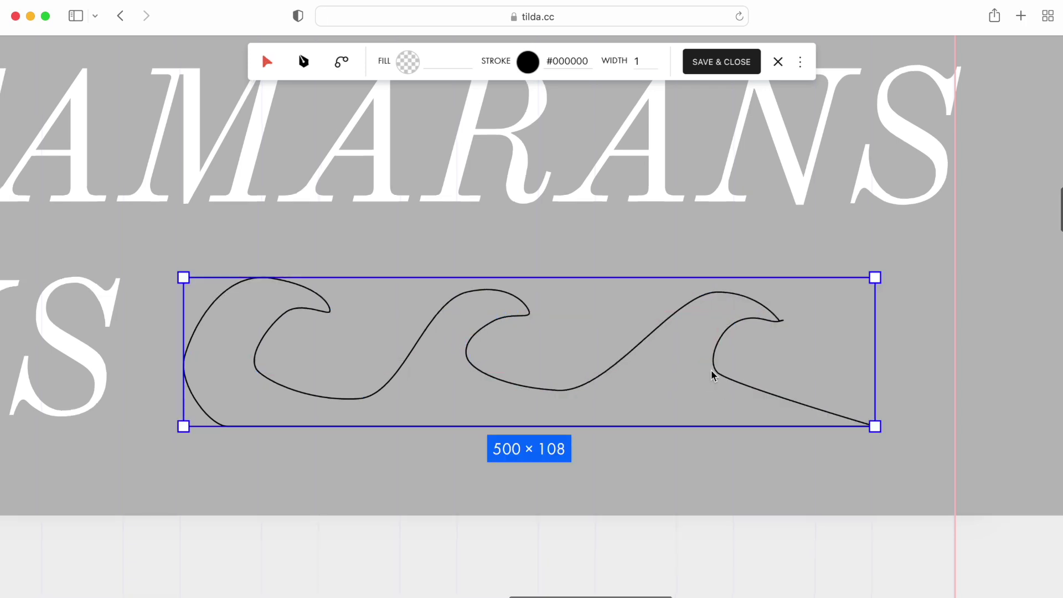
- Edit the wave's anchor points to round the third crest's inner curve and smooth the tapered end of the baseline
double_click(713, 375)
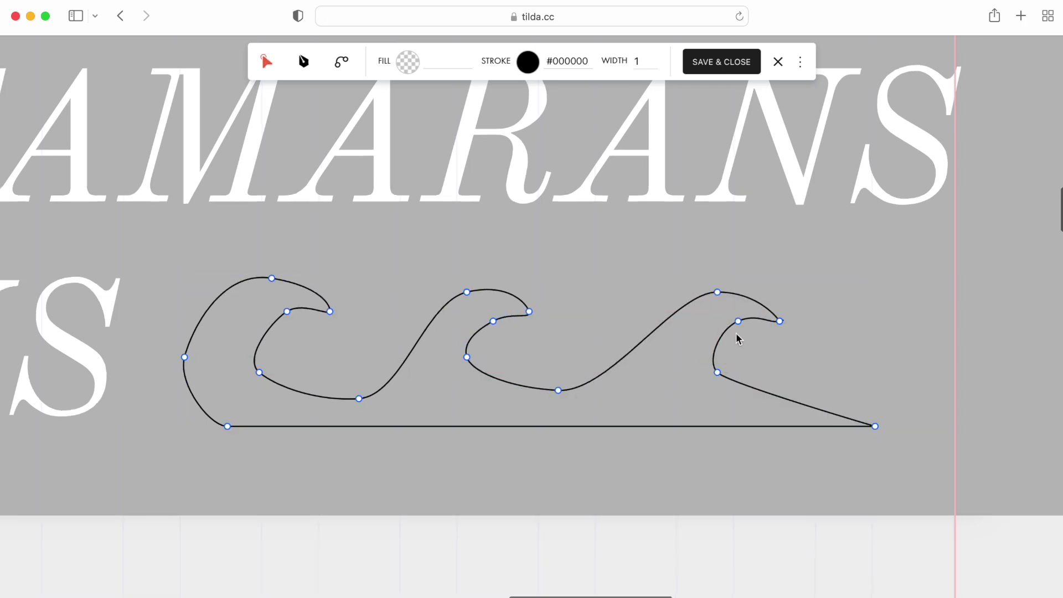
left_click_drag(789, 318, 727, 326)
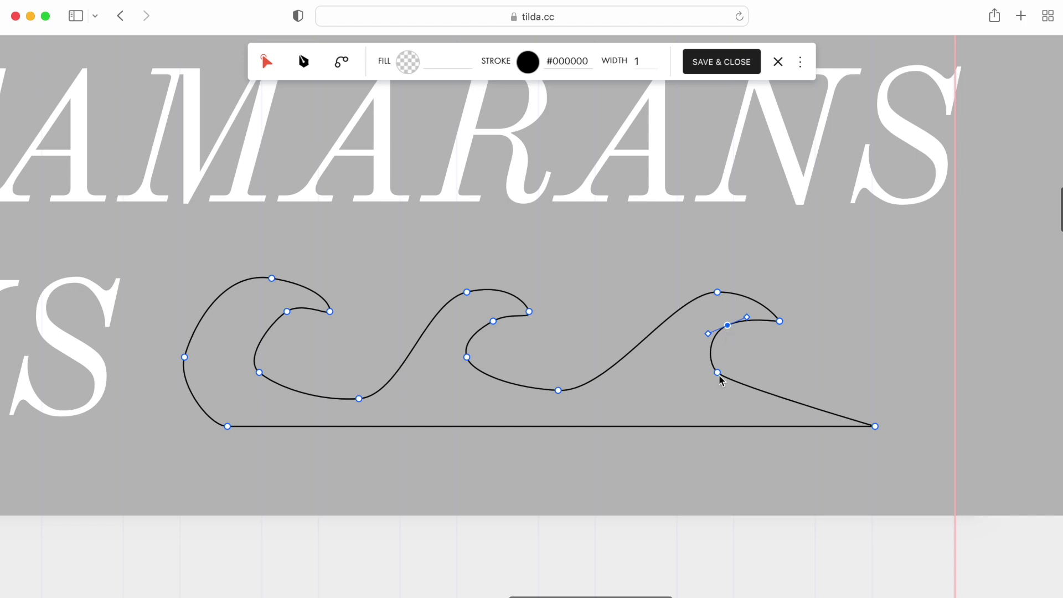
double_click(875, 426)
scroll(917, 429, "right", 3)
left_click_drag(985, 406, 775, 418)
- Reshape the inner curve of the middle crest and the trough after it by adjusting their anchor points and handles
left_click_drag(445, 310, 402, 321)
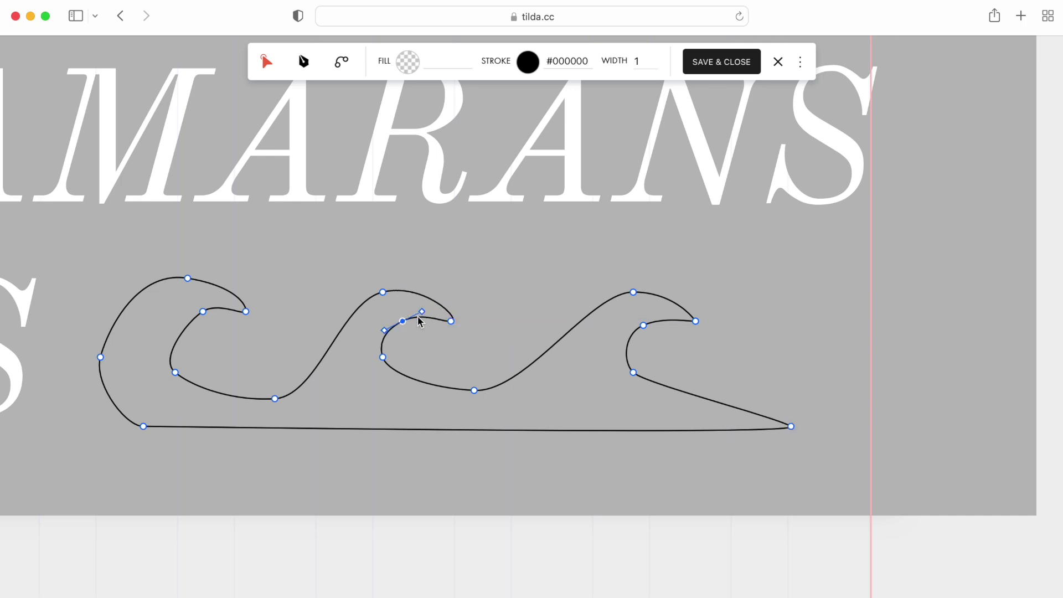
left_click_drag(383, 358, 383, 364)
mouse_move(394, 381)
left_mouse_down()
mouse_move(406, 386)
mouse_move(396, 388)
left_mouse_up()
left_click(474, 390)
left_click_drag(439, 388, 422, 394)
- Refine the first crest's tip, inner curve and the trough after it, and finish editing the wave's points
left_click(175, 372)
left_click_drag(160, 359, 166, 356)
left_click(274, 398)
left_click_drag(232, 400, 232, 408)
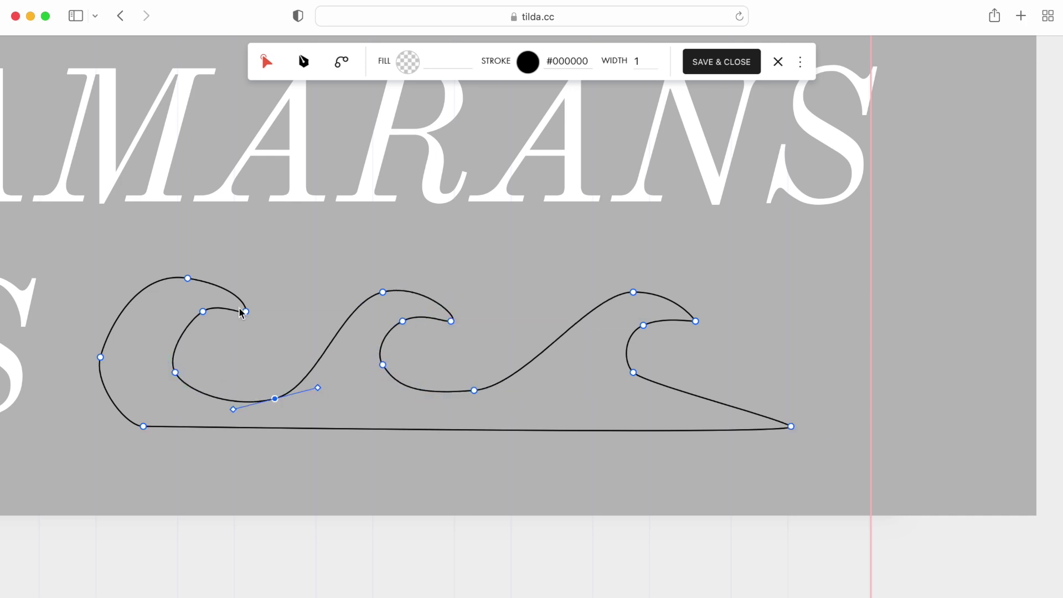
left_click_drag(245, 311, 242, 321)
left_click_drag(203, 311, 188, 312)
left_click_drag(202, 304, 210, 304)
left_click(100, 357)
left_click(247, 281)
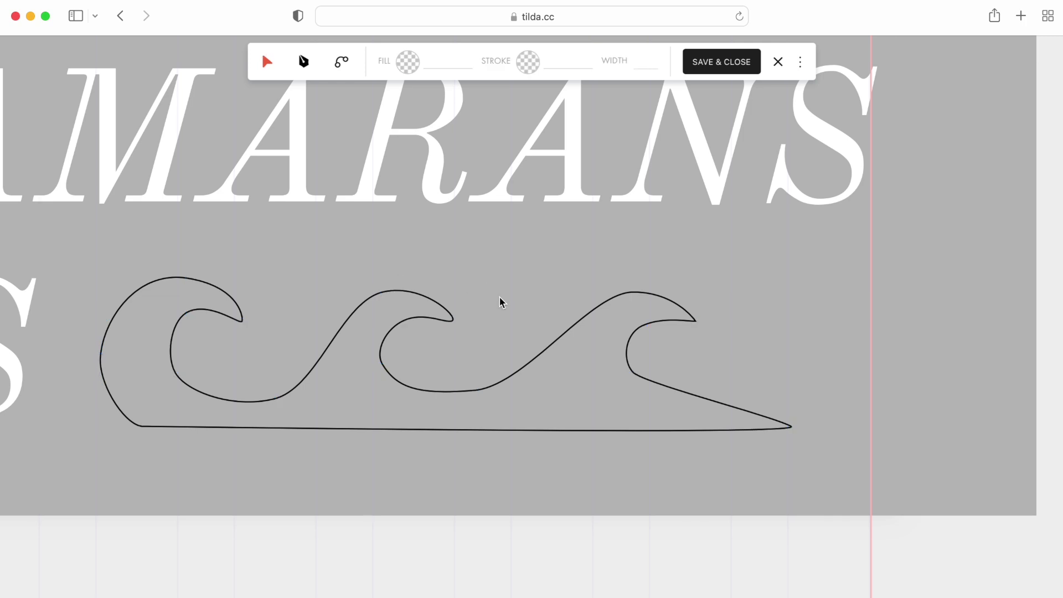
- Fill the wave shape with #5E6FA8 and remove its stroke
left_click(453, 319)
left_click(446, 61)
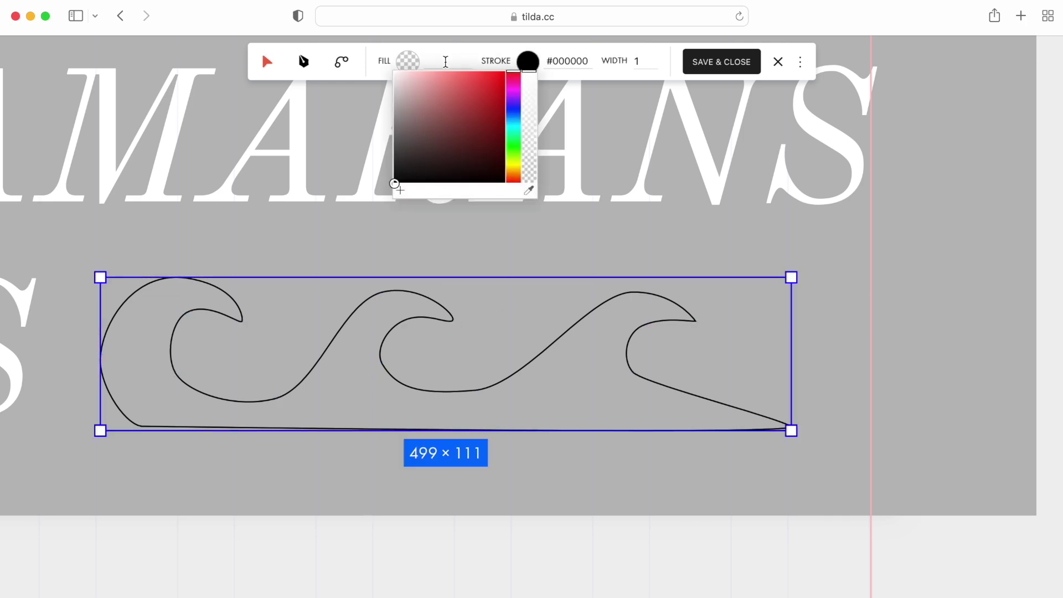
type("#5E5FA8")
left_click(567, 61)
key("BackSpace")
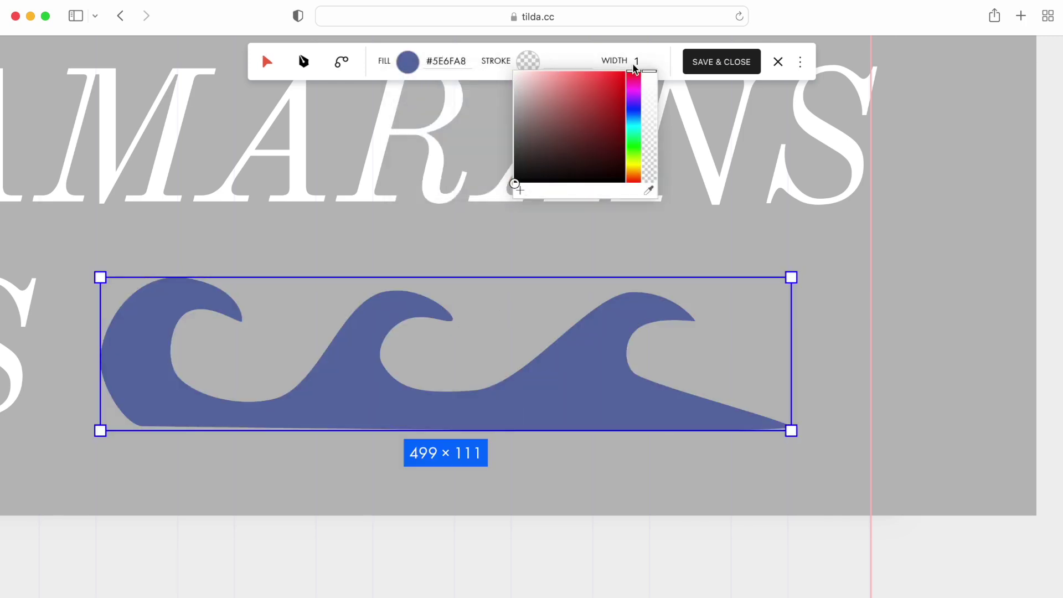
left_click(635, 62)
left_click(578, 260)
- Draw a closed six-petal splash of about 70 × 70 px at the tip of the first crest with the Pen tool
key("p")
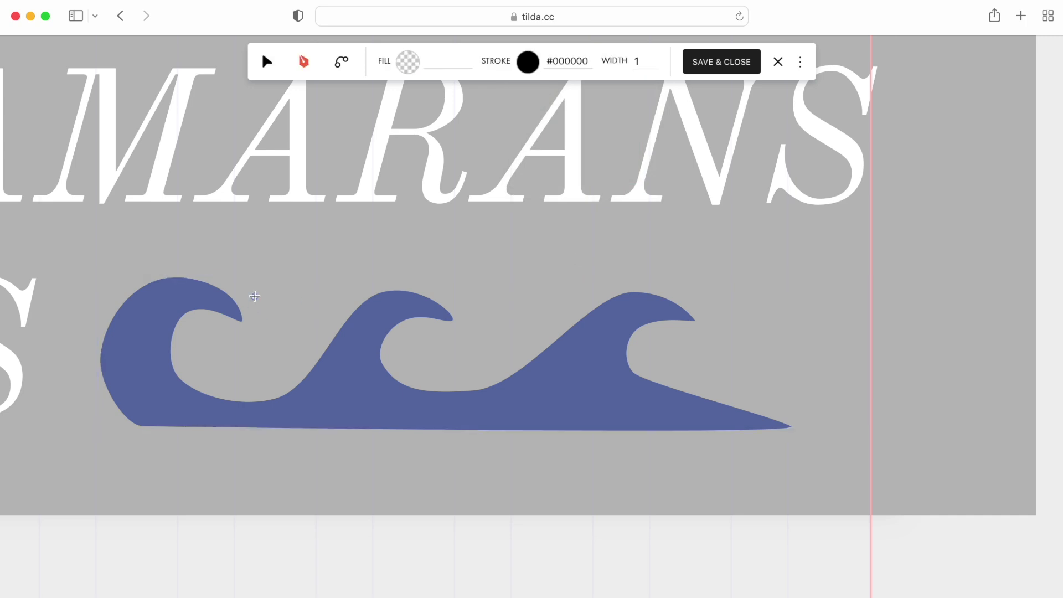
left_click(253, 289)
left_click(253, 328)
left_click_drag(289, 306, 297, 316)
left_click(253, 342)
left_click(289, 342)
left_click(253, 359)
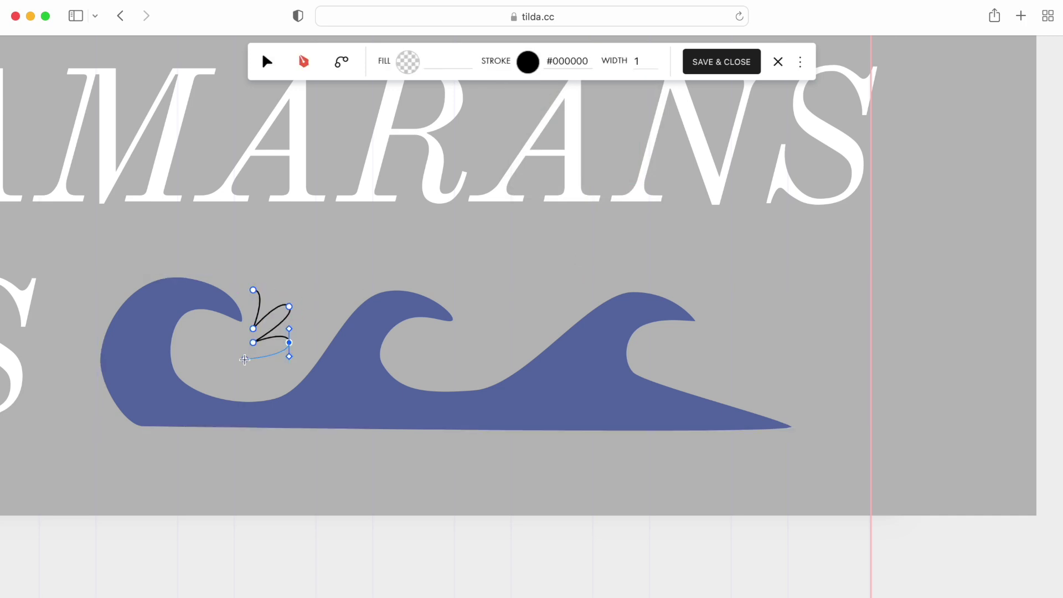
left_click_drag(228, 385, 212, 375)
left_click(237, 350)
left_click(193, 351)
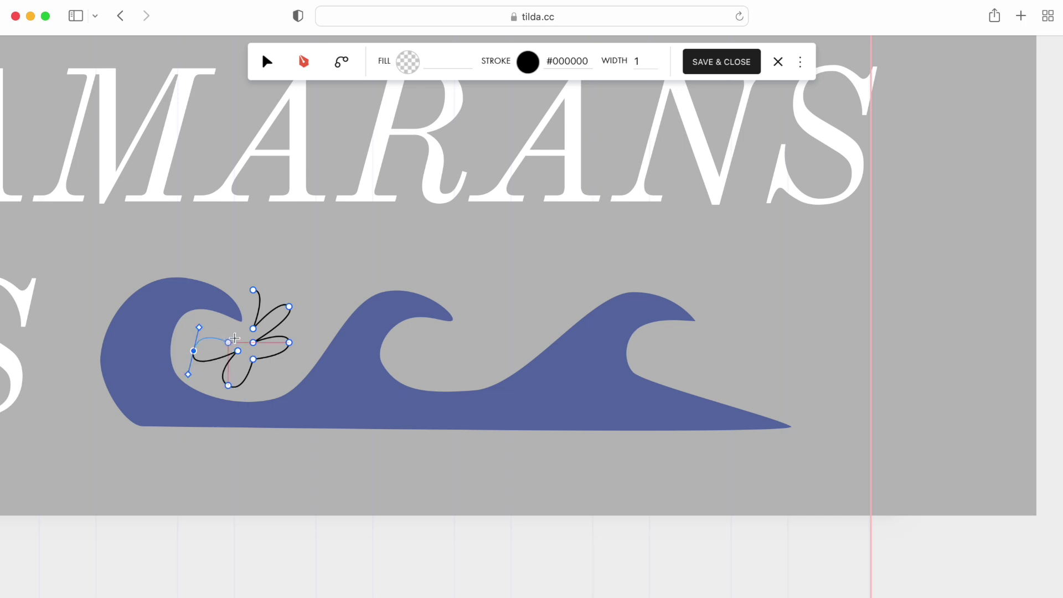
left_click(228, 342)
left_click_drag(210, 317, 224, 306)
left_click(253, 289)
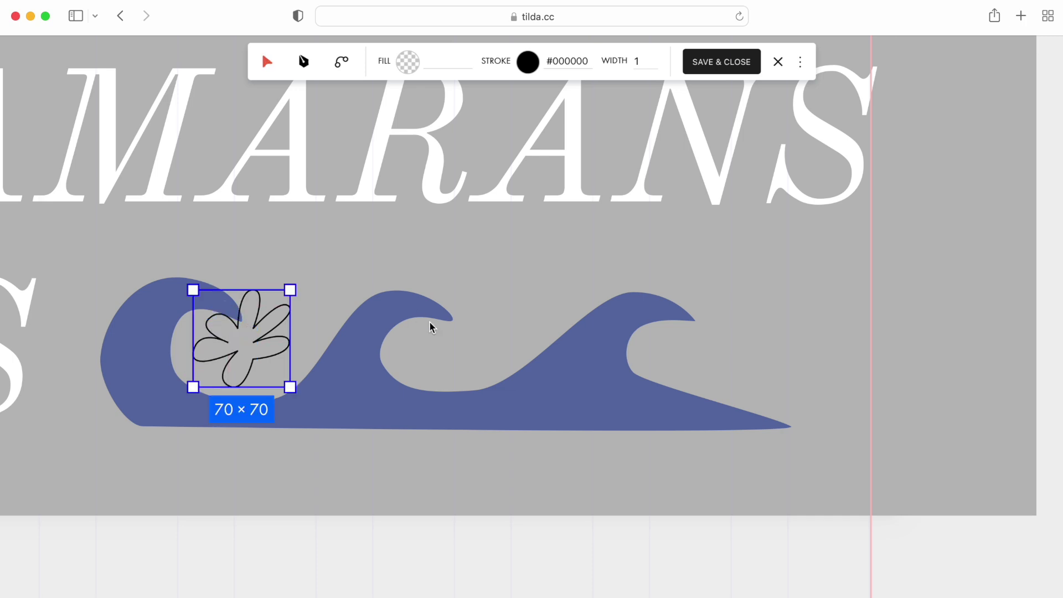
- Fill the splash with light grey #CCCCCC and remove its stroke
left_click(408, 61)
left_click_drag(406, 84, 378, 92)
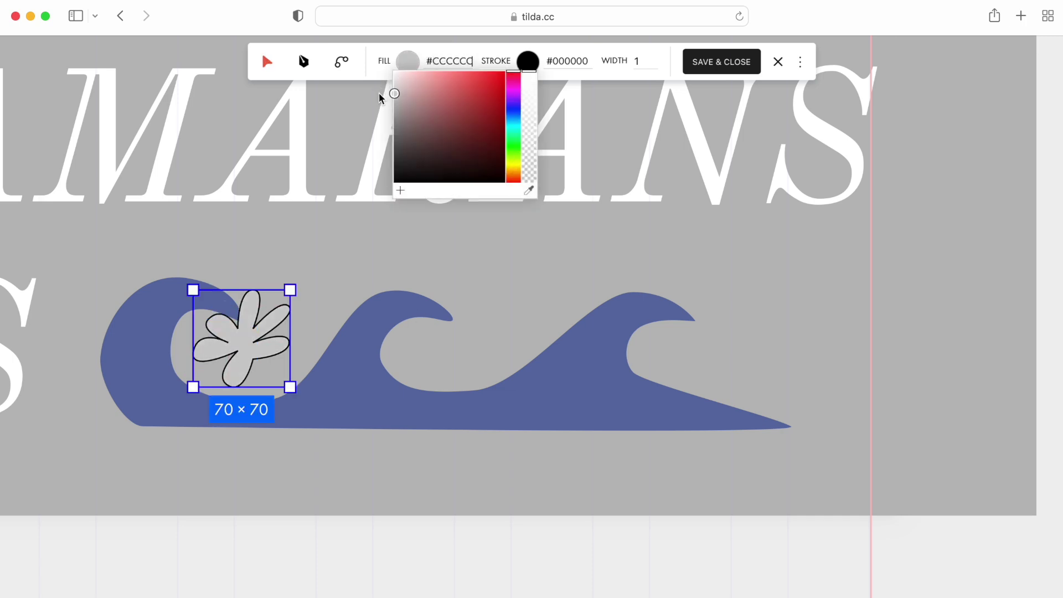
left_click(588, 60)
left_click_drag(588, 58, 534, 58)
key("BackSpace")
left_click(642, 58)
key("BackSpace")
left_click(353, 259)
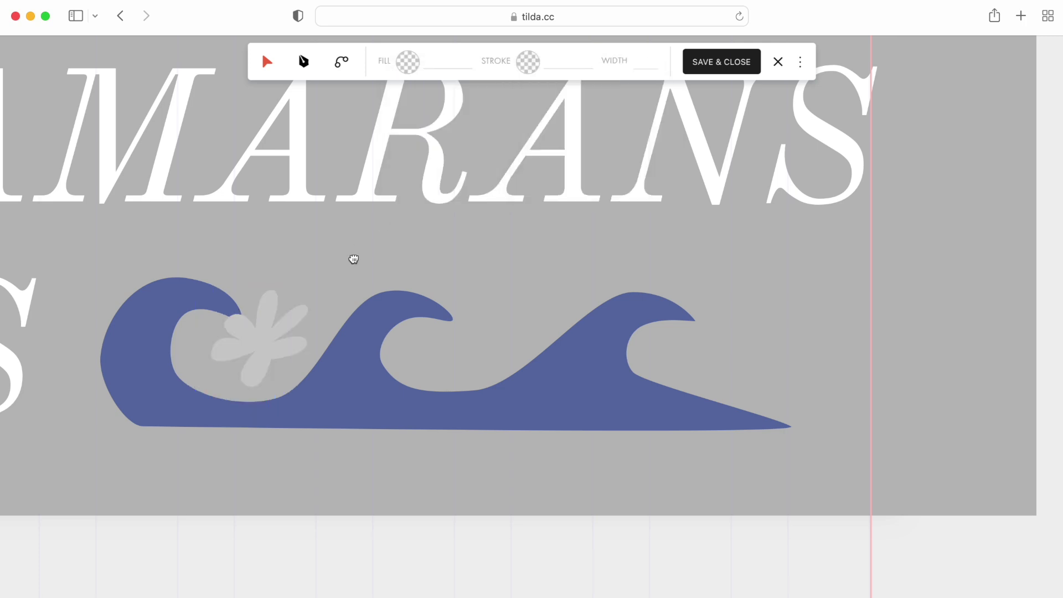
- Place copies of the splash at the second and third crest tips and set the splashes' fill to #DBDBDB
left_click_drag(259, 355, 697, 331)
double_click(452, 61)
type("DBDBDB")
key("Return")
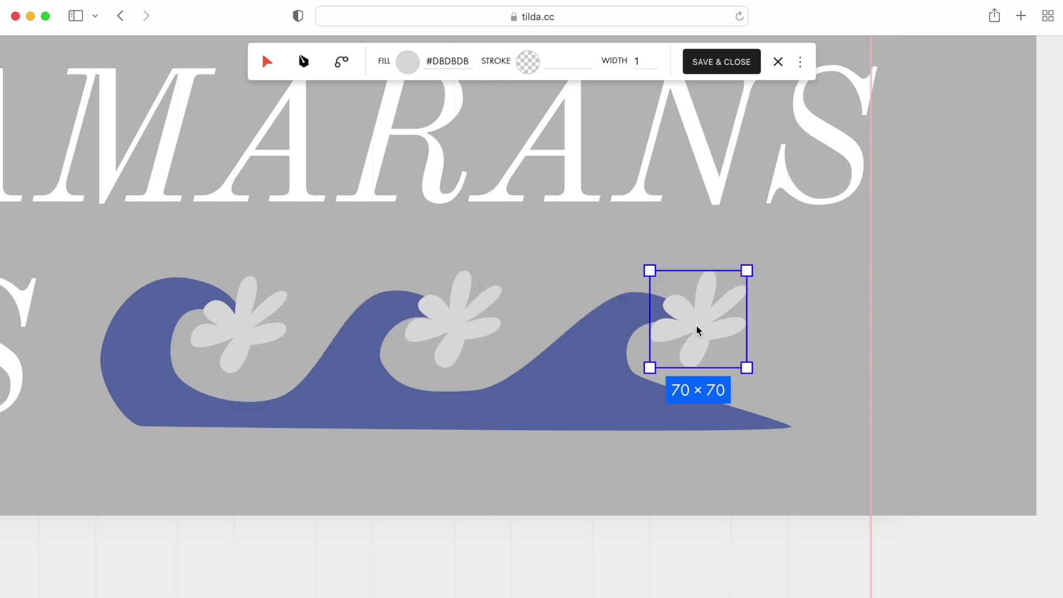
- Reshape the petals of the second crest's splash by moving its points, and rotate it slightly, at about 68 × 70 px
left_click(455, 331)
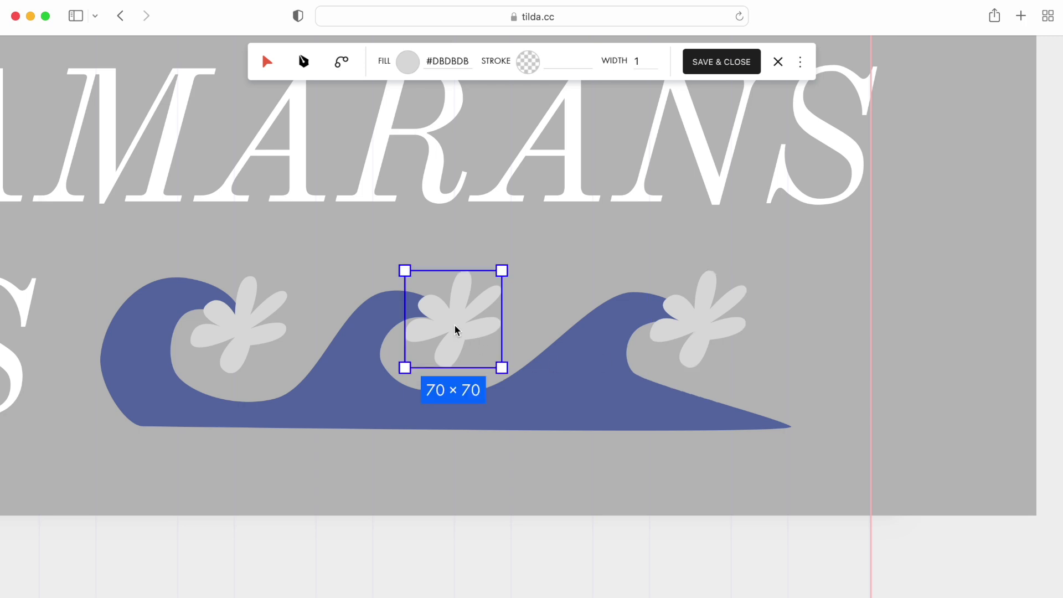
double_click(455, 330)
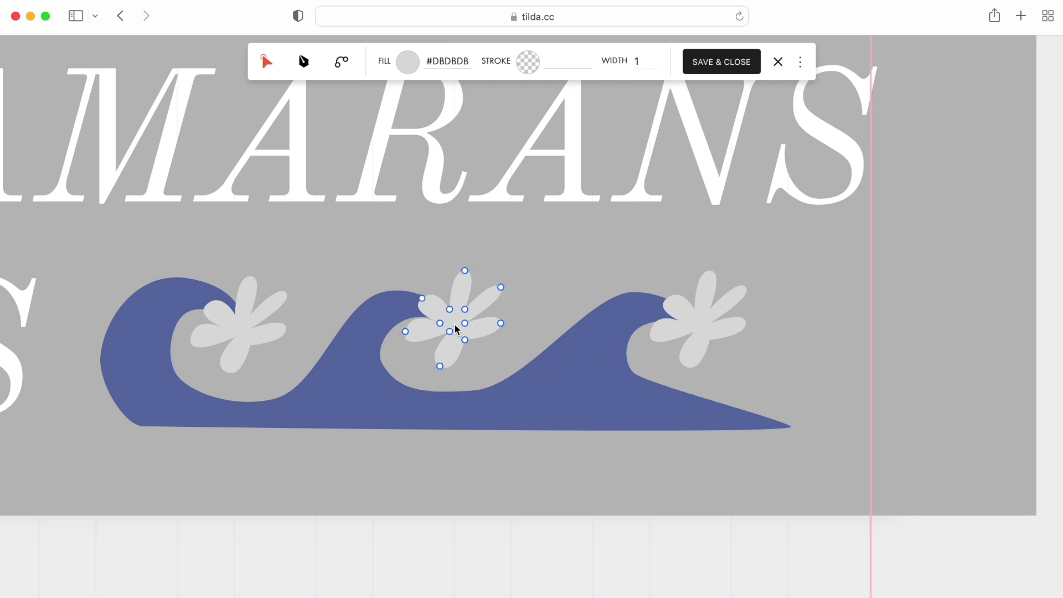
key("p")
left_click(431, 277)
key("v")
left_click(448, 308)
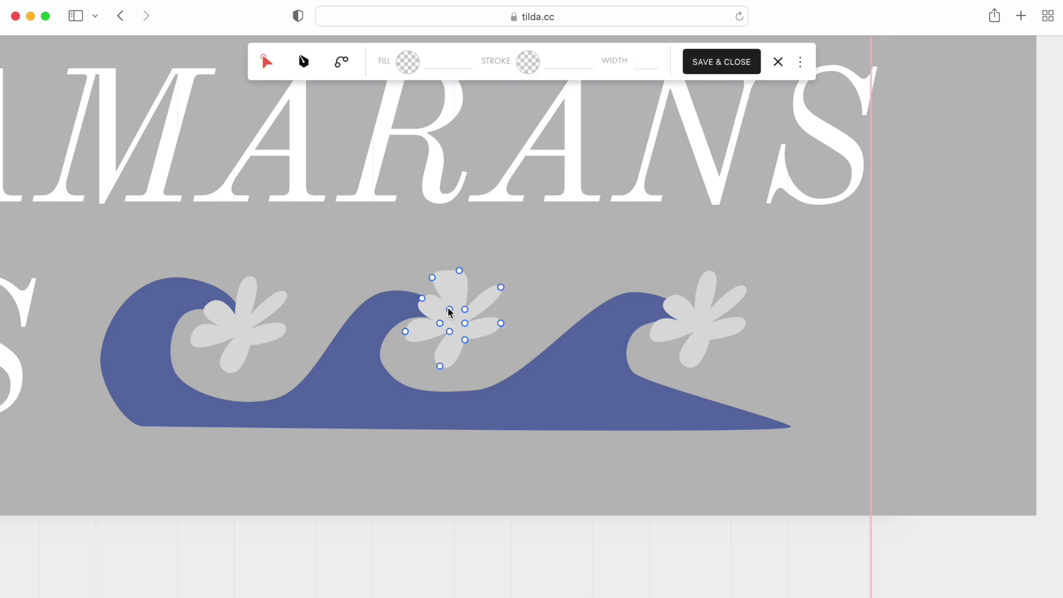
left_click_drag(447, 306, 445, 366)
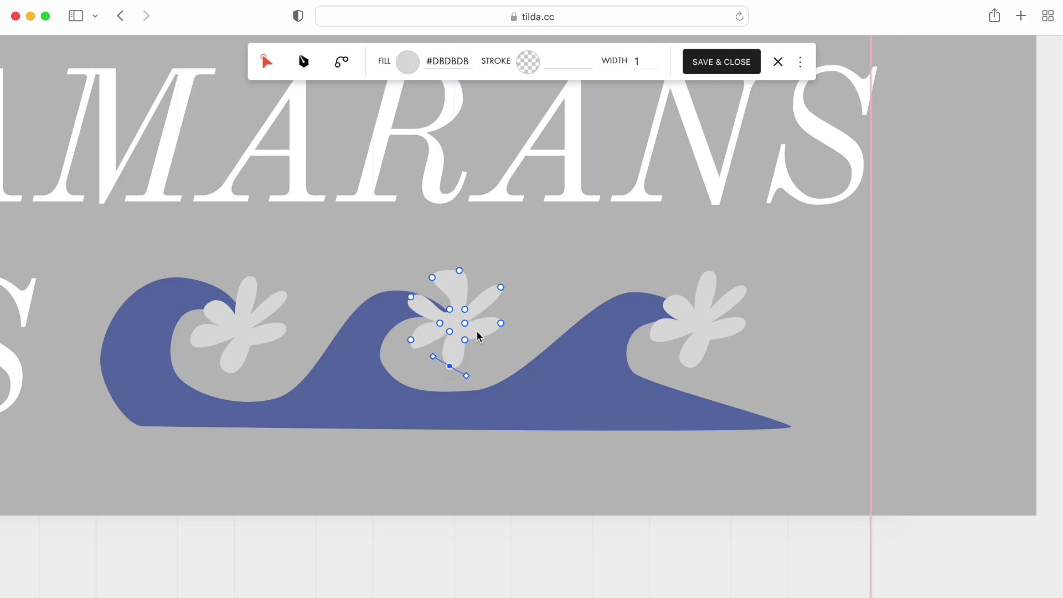
left_click(505, 347)
left_click(481, 327)
left_click_drag(523, 249, 565, 288)
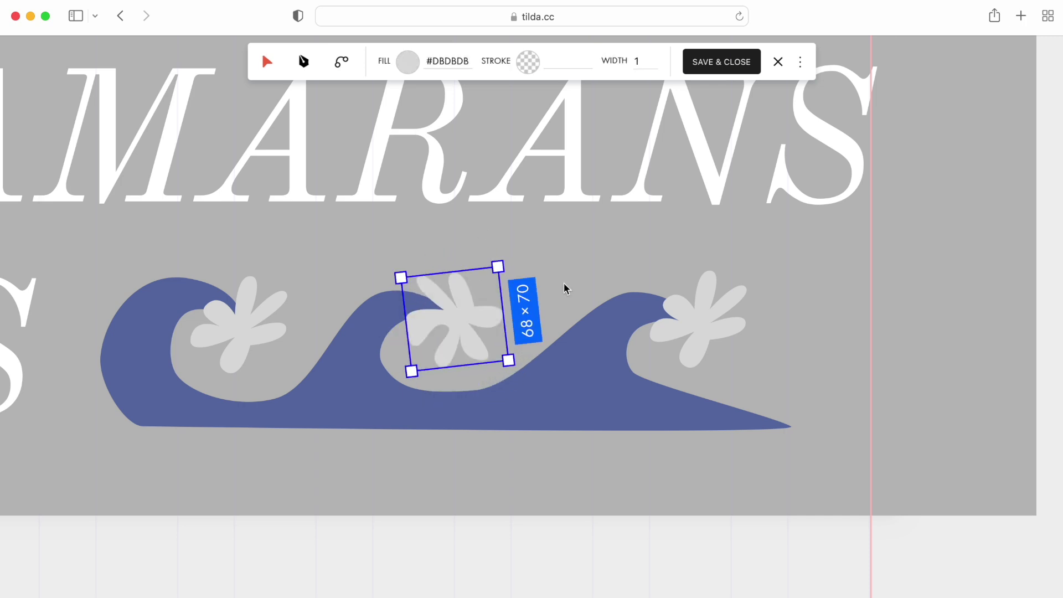
left_click(564, 287)
- Reshape the petals of the third crest's splash so it differs from the others, and rotate it, at about 75 × 64 px
left_click(713, 327)
double_click(713, 328)
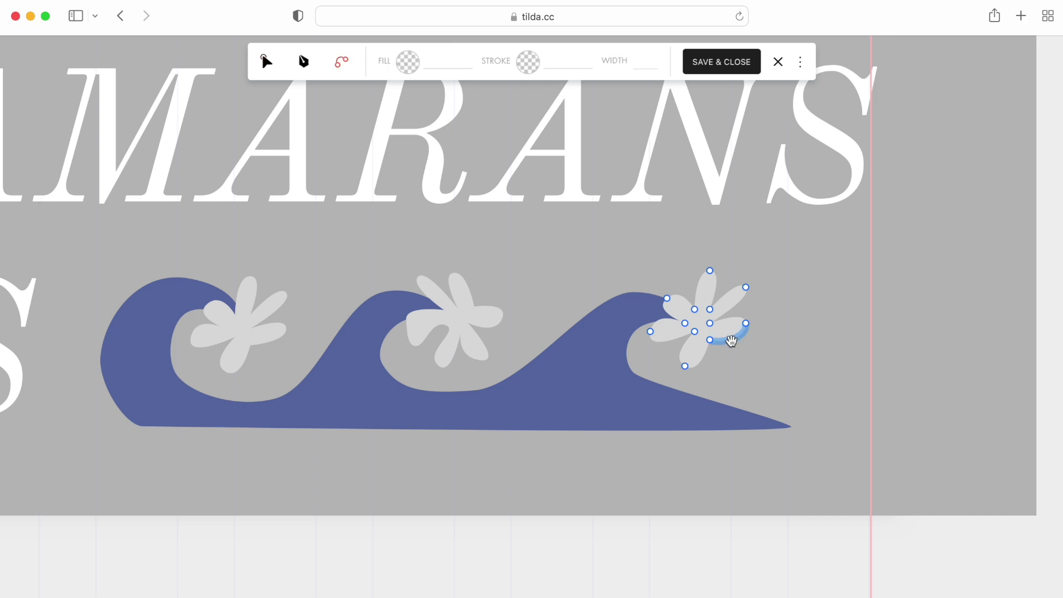
left_click(710, 324)
left_click_drag(746, 287, 644, 296)
left_click(710, 272)
mouse_move(686, 366)
left_mouse_down()
mouse_move(720, 367)
mouse_move(697, 362)
left_mouse_up()
left_click_drag(695, 254, 685, 270)
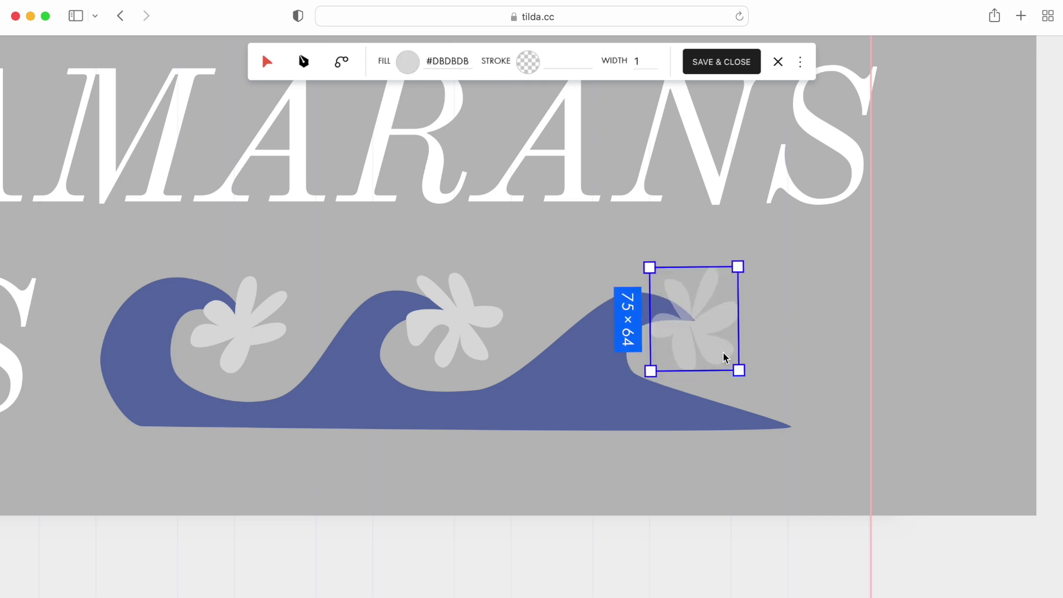
left_click_drag(740, 372, 724, 382)
left_click(818, 342)
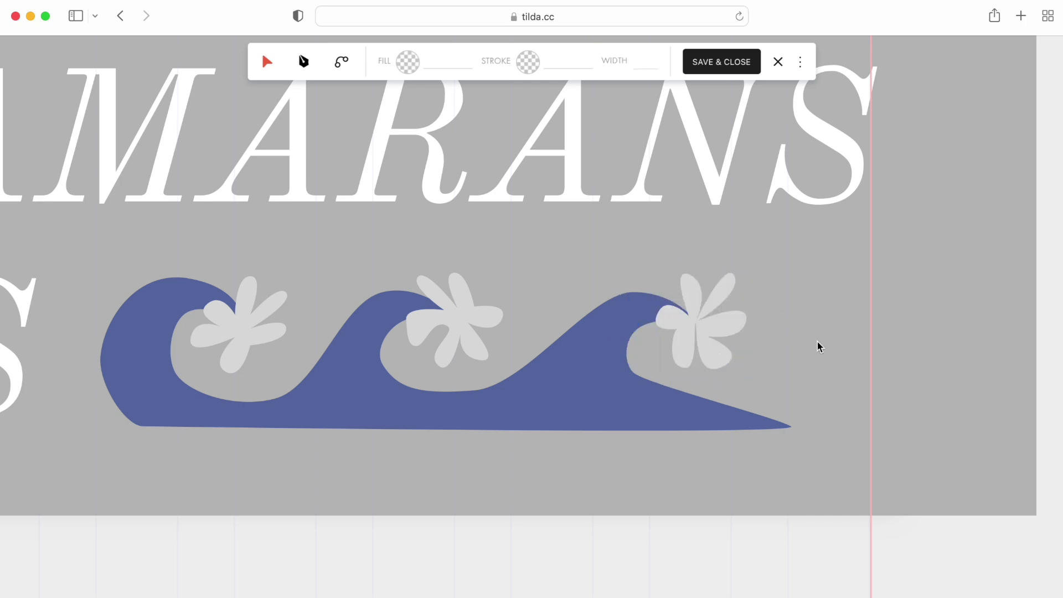
- Save the finished wave vector and the heading block, and return to the page
left_click(733, 57)
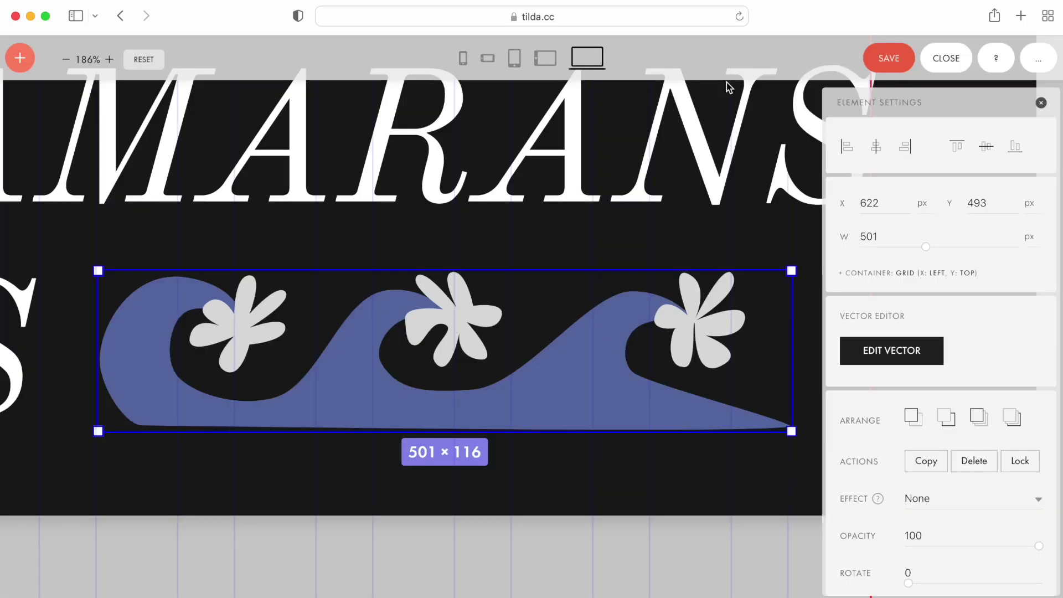
left_click(751, 244)
left_click(890, 61)
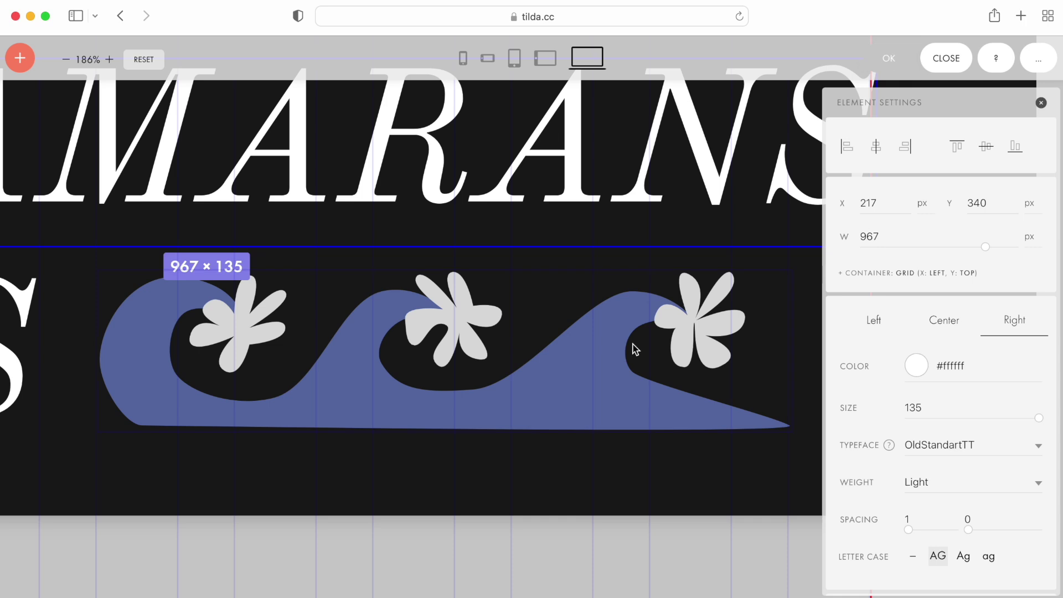
left_click(948, 61)
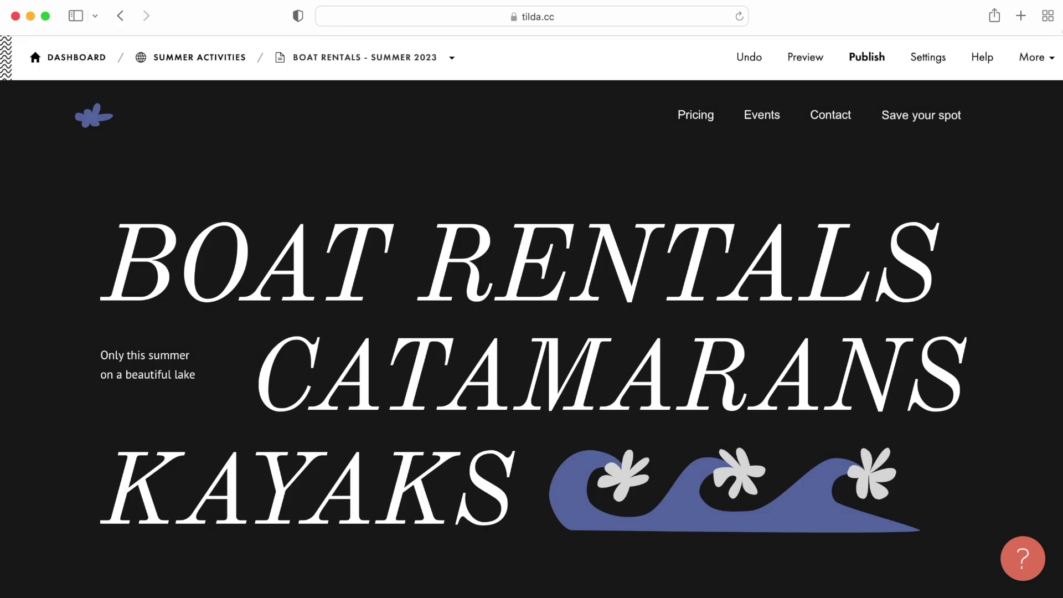
- Reopen the heading block in the block editor and add a new vector element
mouse_move(664, 143)
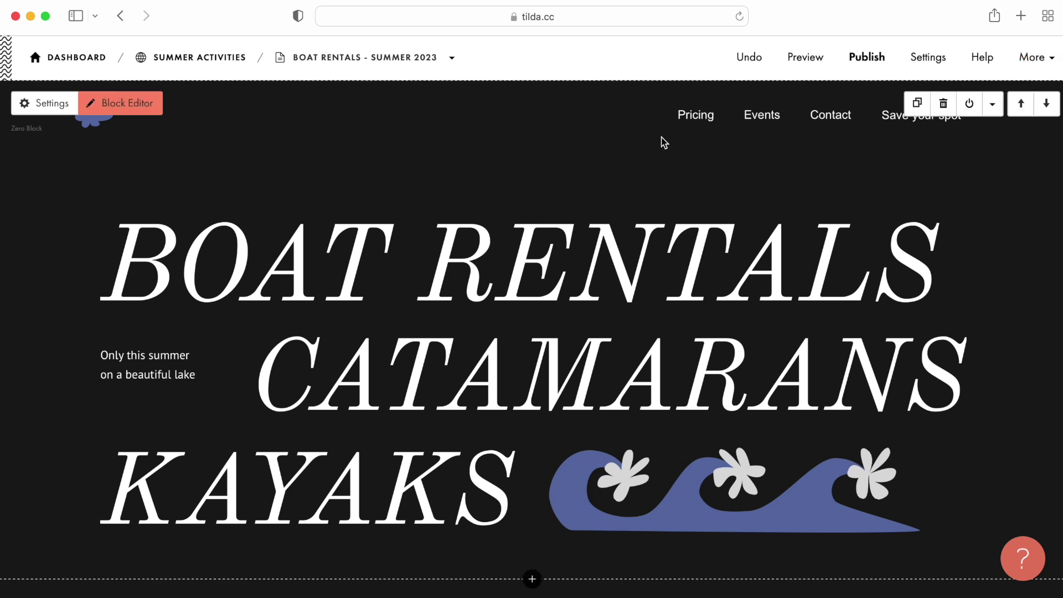
left_click(128, 103)
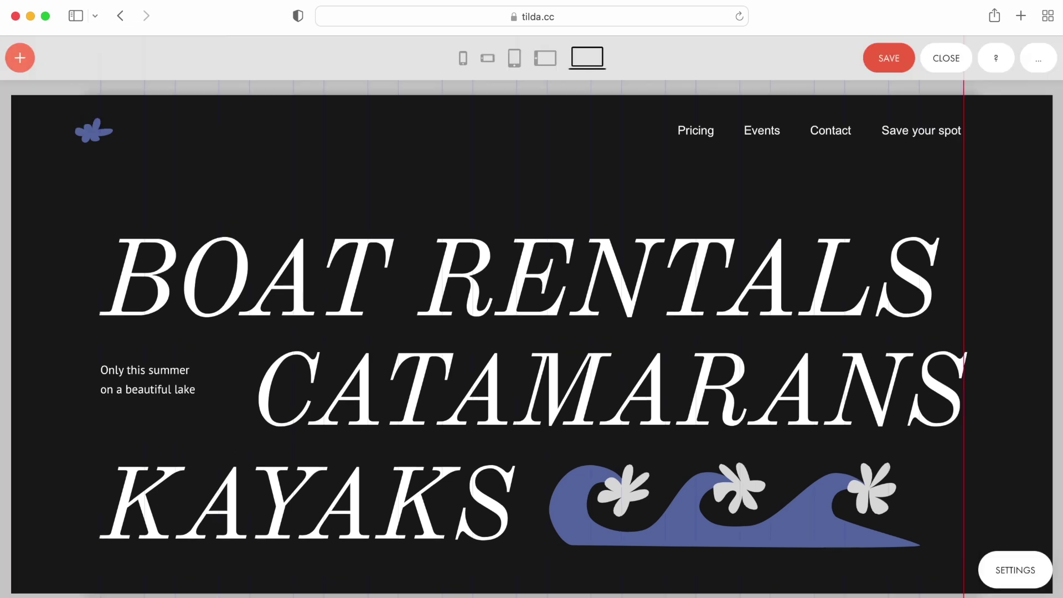
left_click(15, 59)
left_click(78, 373)
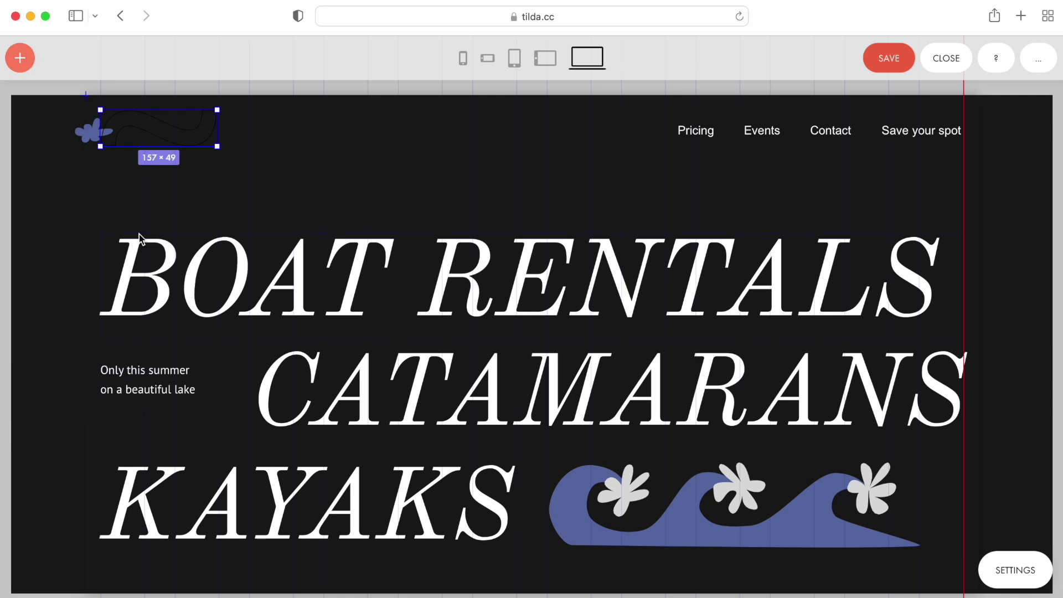
- Open the new vector element for editing and delete its default curved shape
double_click(191, 141)
left_click(190, 139)
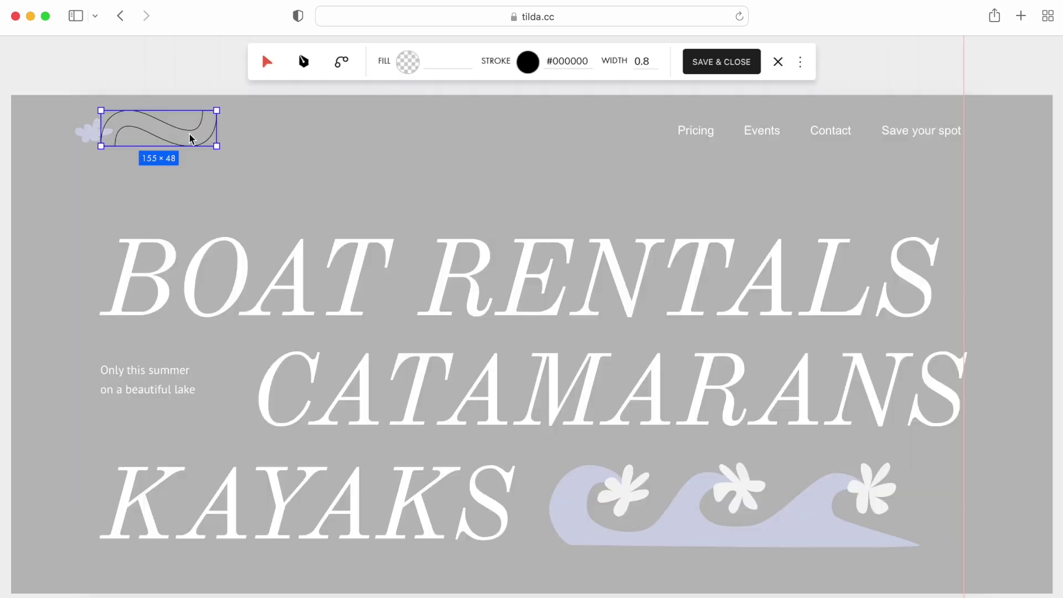
key("BackSpace")
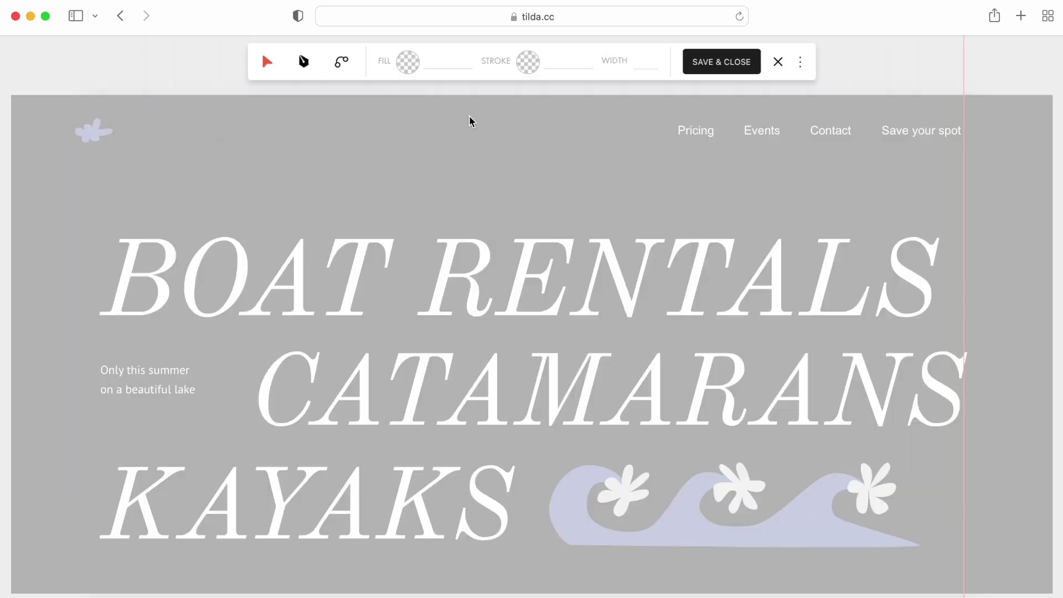
- Draw an open wavy line about 57 × 8 px beneath the Pricing menu item with the Pen tool and smooth its curve
key("p")
scroll(740, 141, "up", 6)
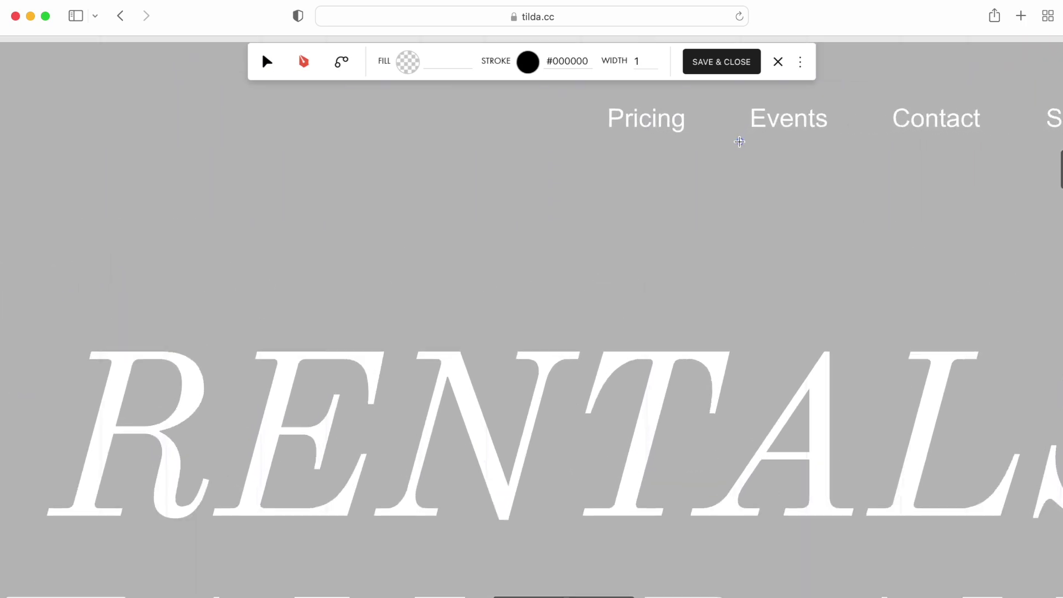
scroll(740, 142, "up", 4)
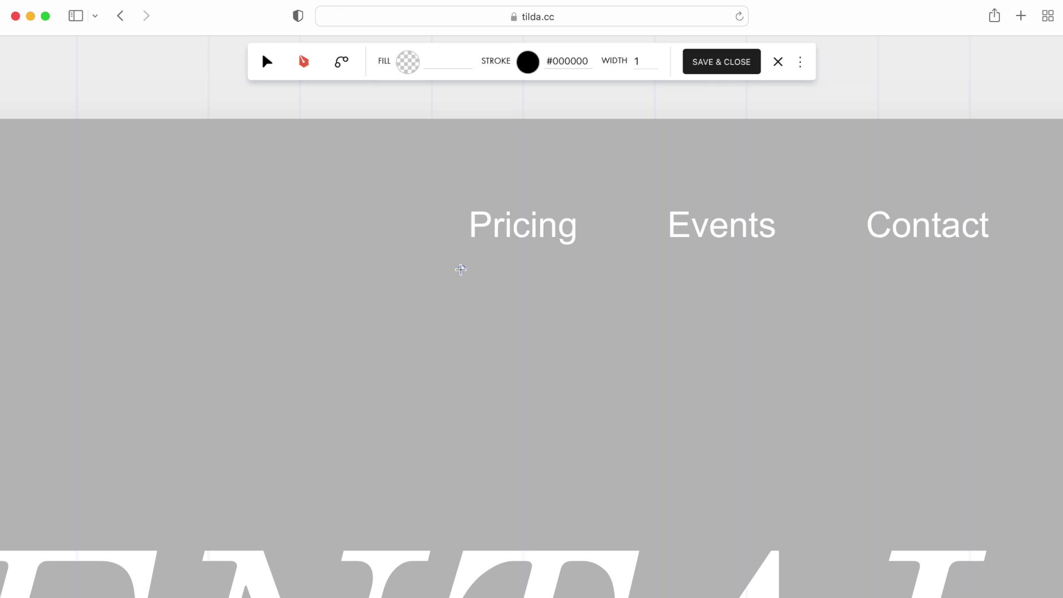
left_click_drag(452, 261, 498, 248)
mouse_move(511, 248)
left_mouse_down()
mouse_move(517, 257)
mouse_move(531, 235)
mouse_move(550, 255)
left_mouse_up()
left_click_drag(562, 261, 575, 261)
key("Escape")
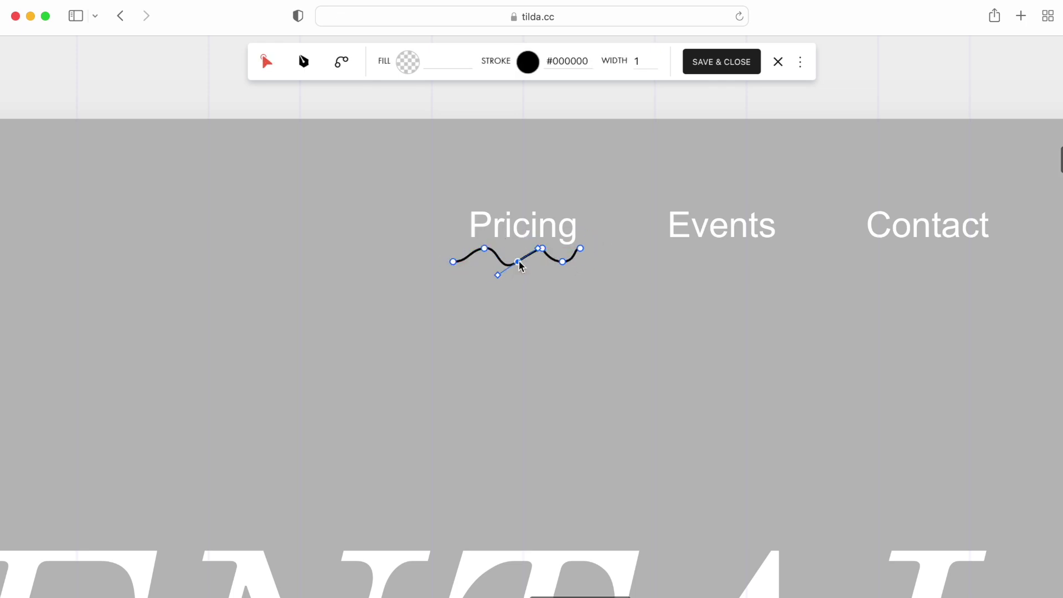
left_click(550, 257)
left_click(560, 304)
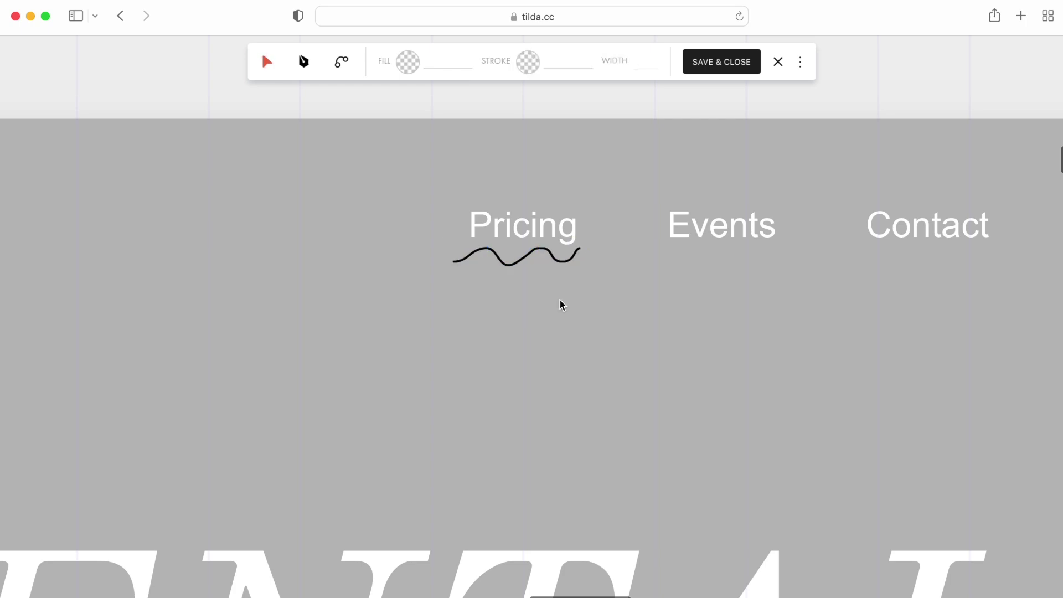
- Set the wavy line's stroke to #5E6FA8 with a width of 2 and save the vector
left_click(555, 257)
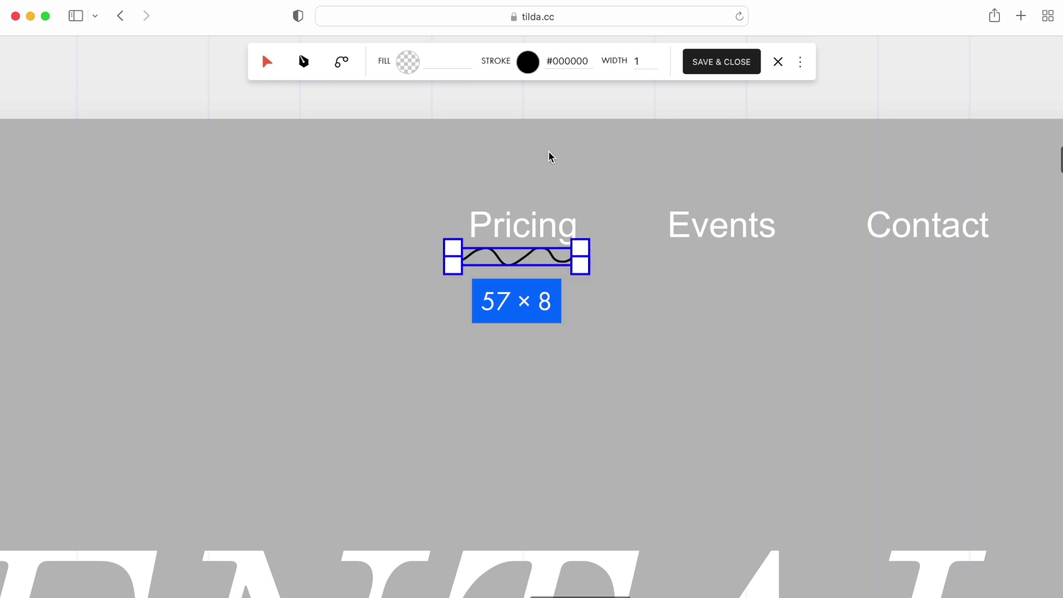
double_click(564, 60)
type("#5E6FA8")
key("BackSpace")
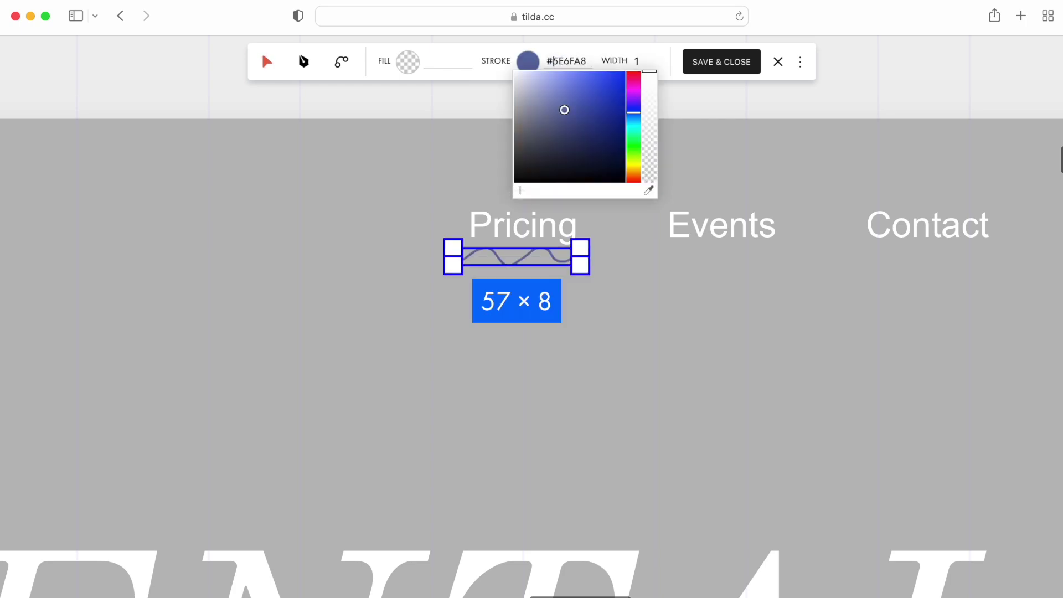
left_click(600, 59)
type("2")
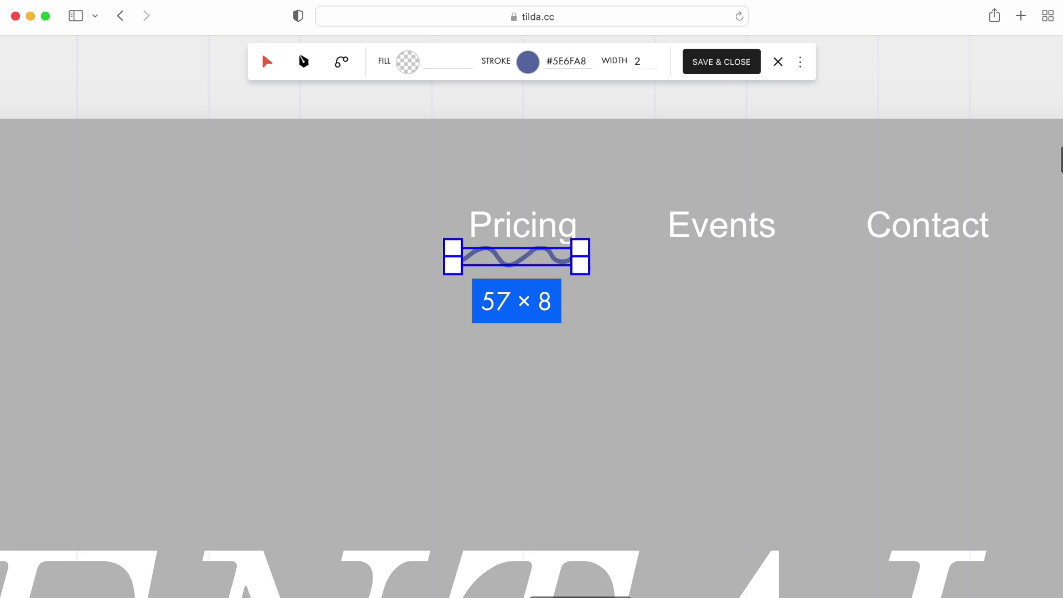
left_click(601, 162)
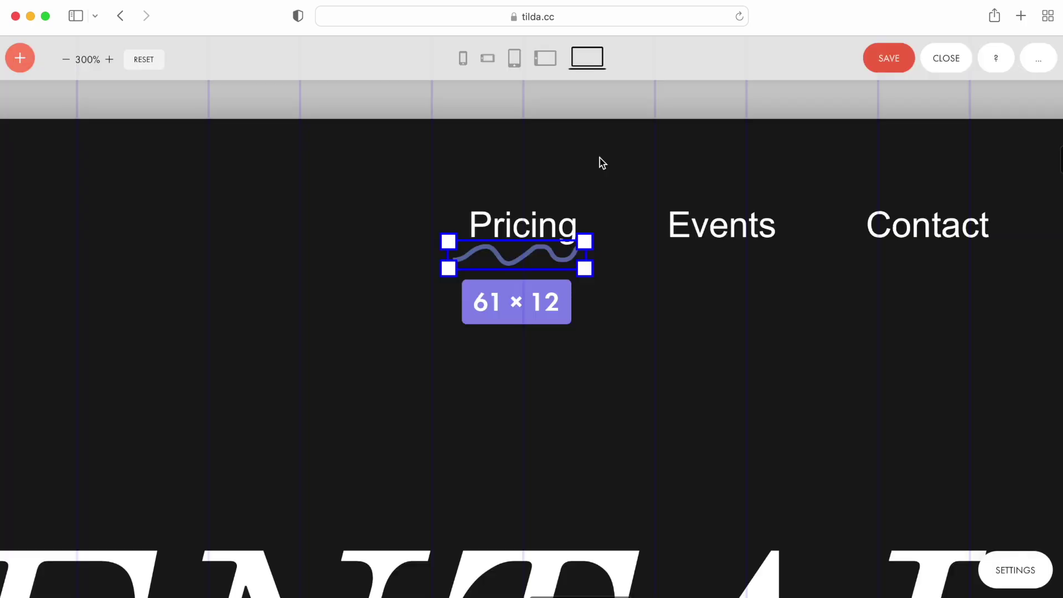
left_click(600, 159)
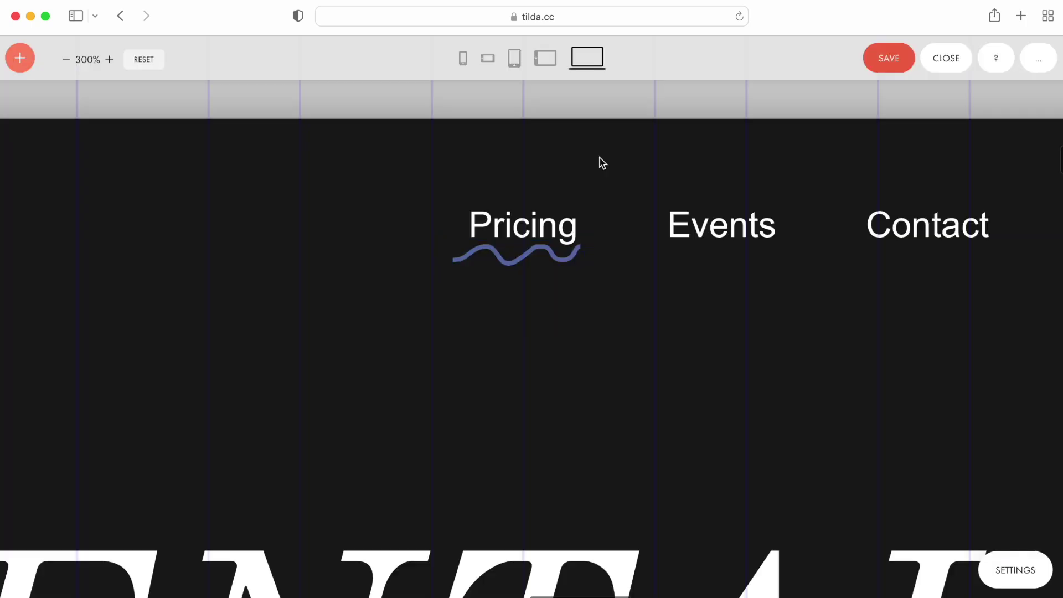
- Add a step-by-step animation to the wavy underline with the on Hover event and the Pricing menu item as its trigger
left_click(547, 261)
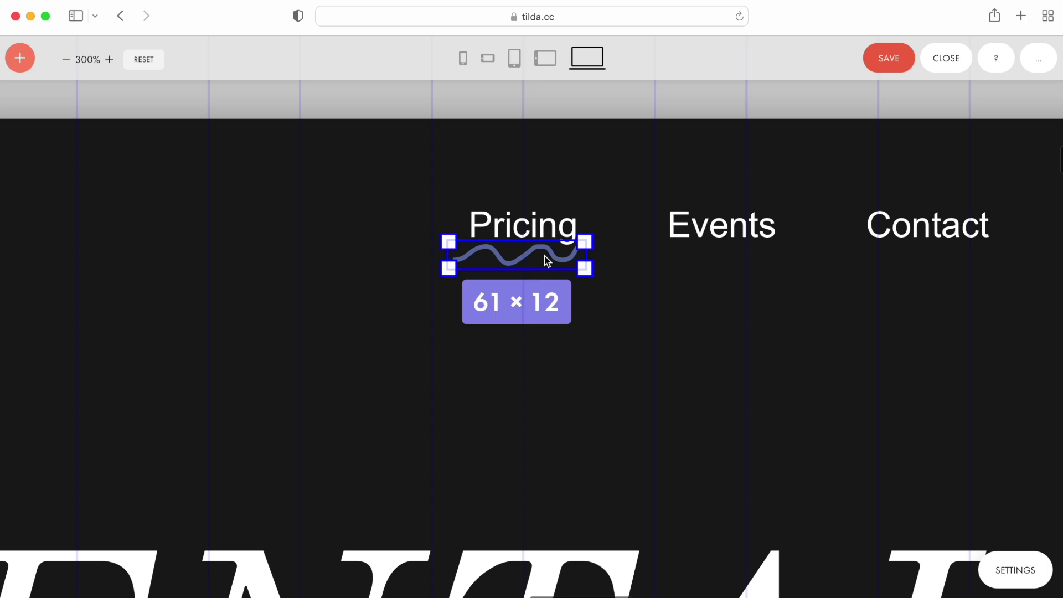
left_click(1008, 565)
scroll(939, 464, "down", 5)
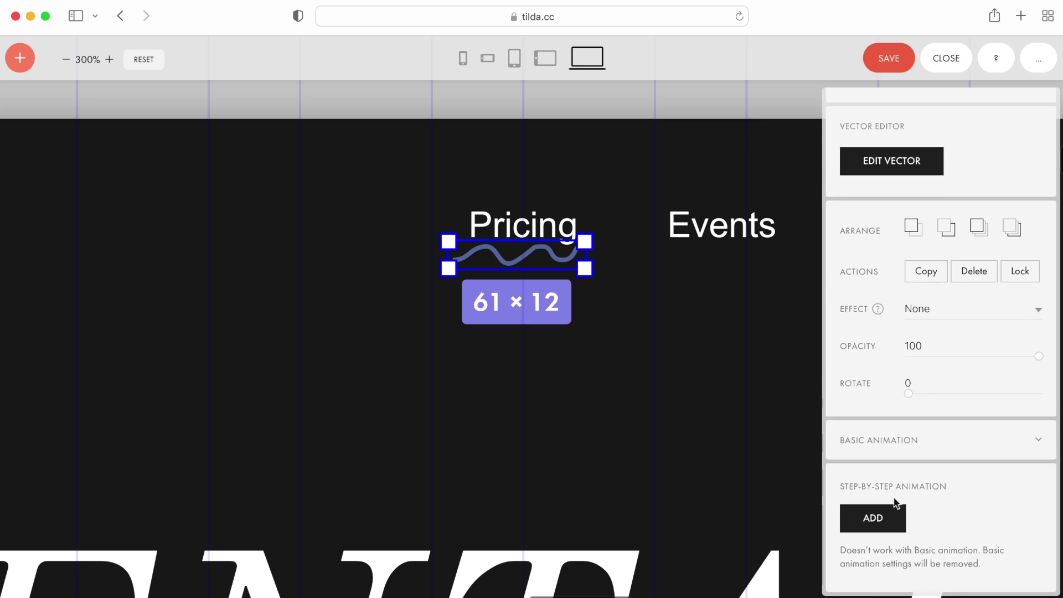
left_click(880, 523)
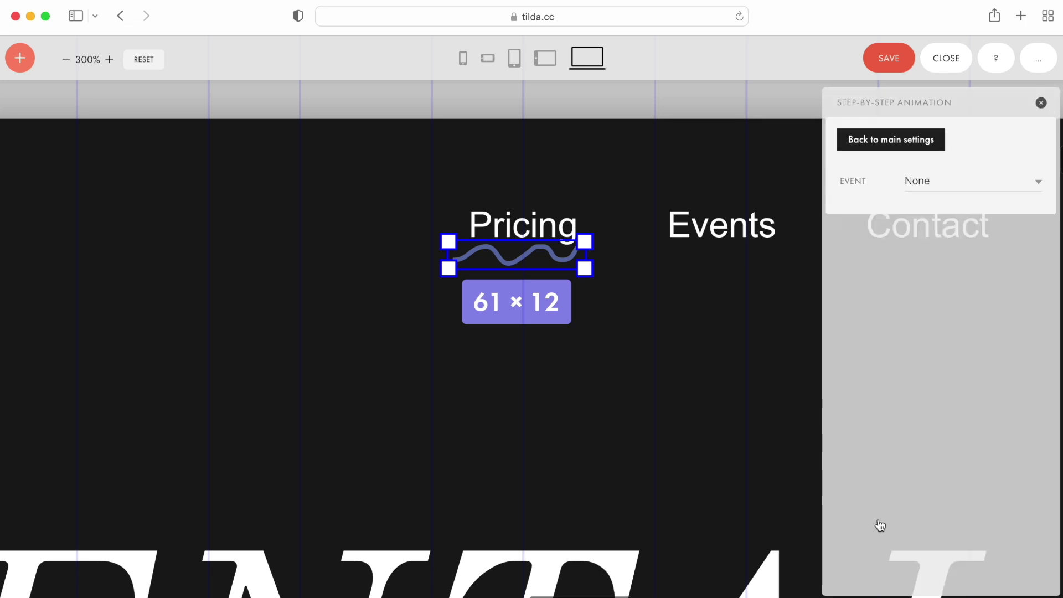
left_click(950, 188)
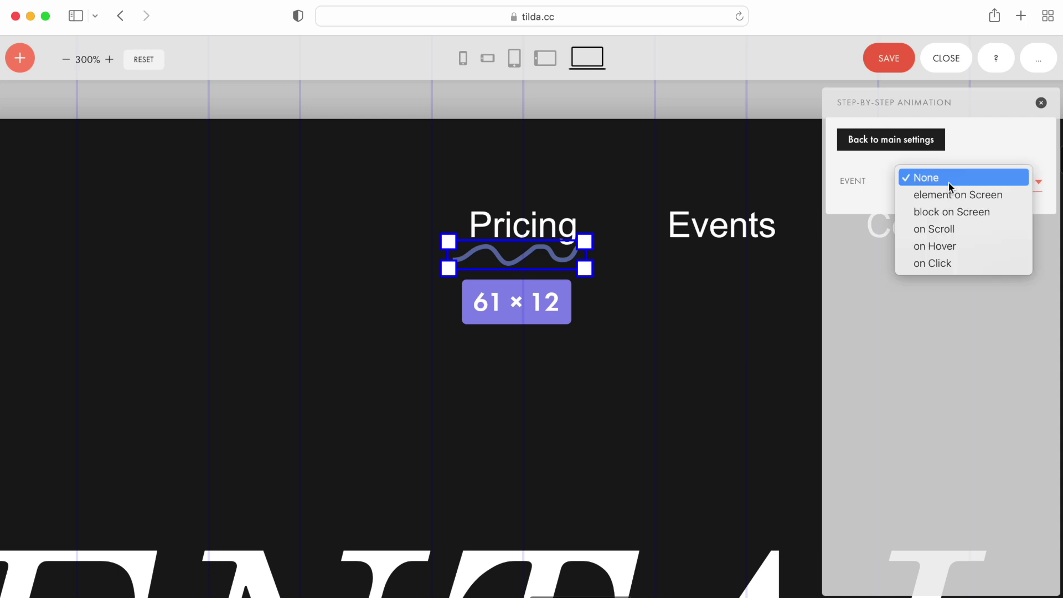
left_click(927, 244)
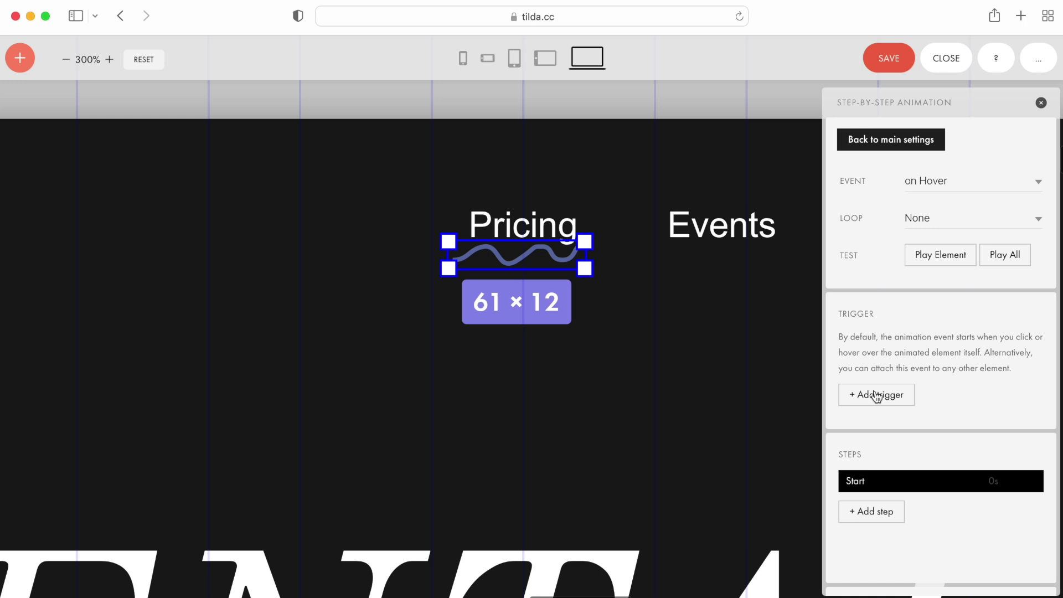
left_click(876, 396)
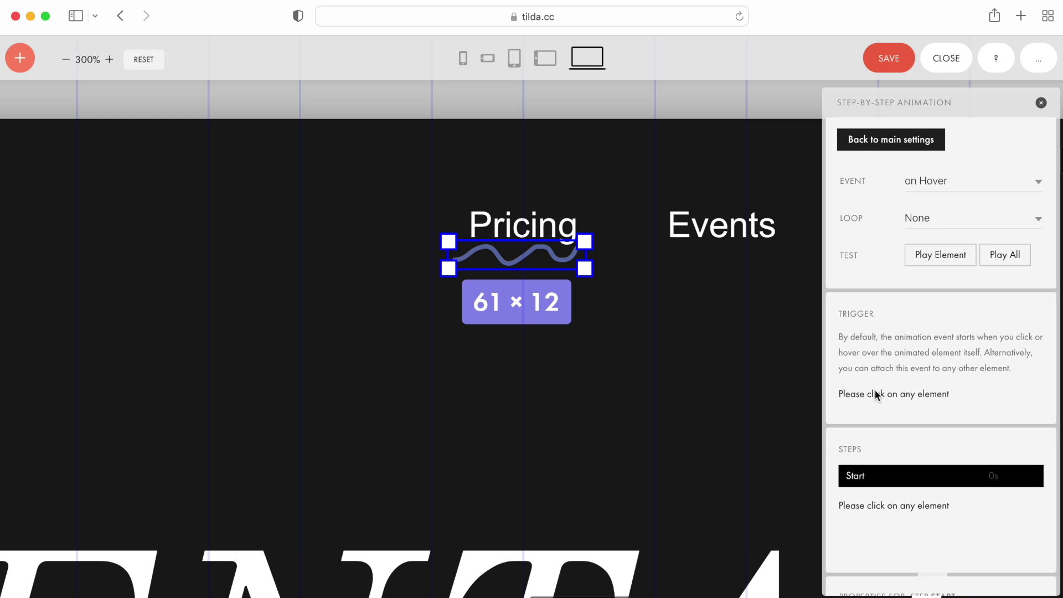
left_click(550, 209)
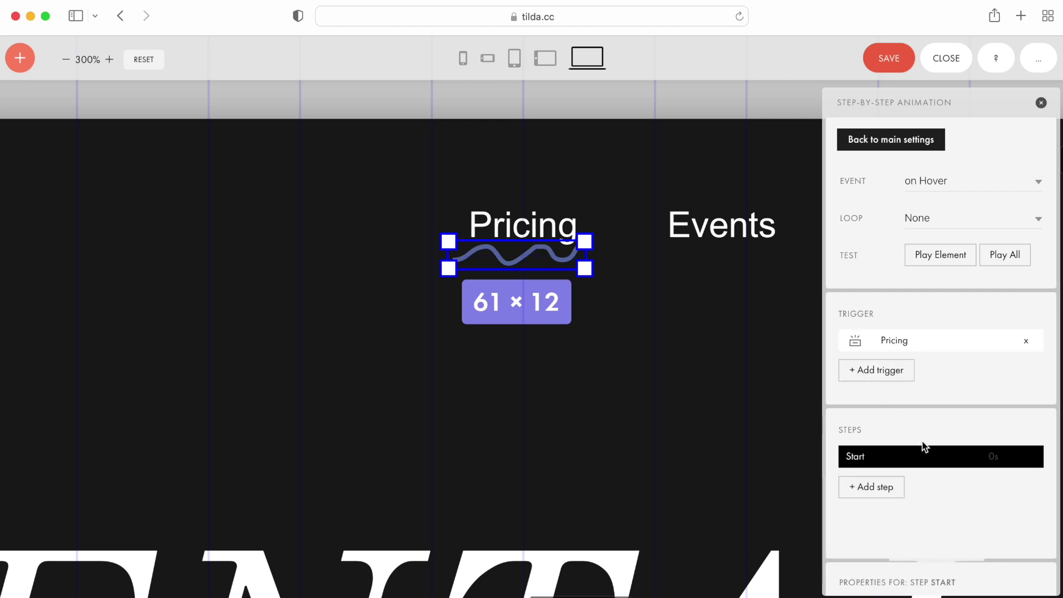
- Add an animation step for the underline with a duration of 0 s and an opacity of 0%
scroll(923, 443, "down", 2)
left_click(892, 426)
scroll(888, 426, "down", 3)
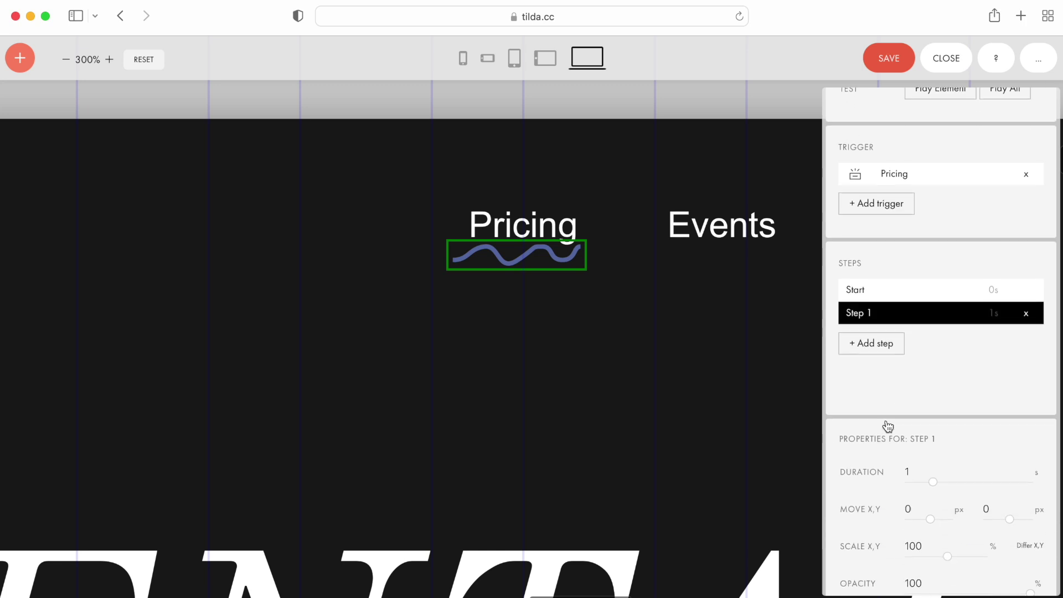
scroll(888, 426, "down", 2)
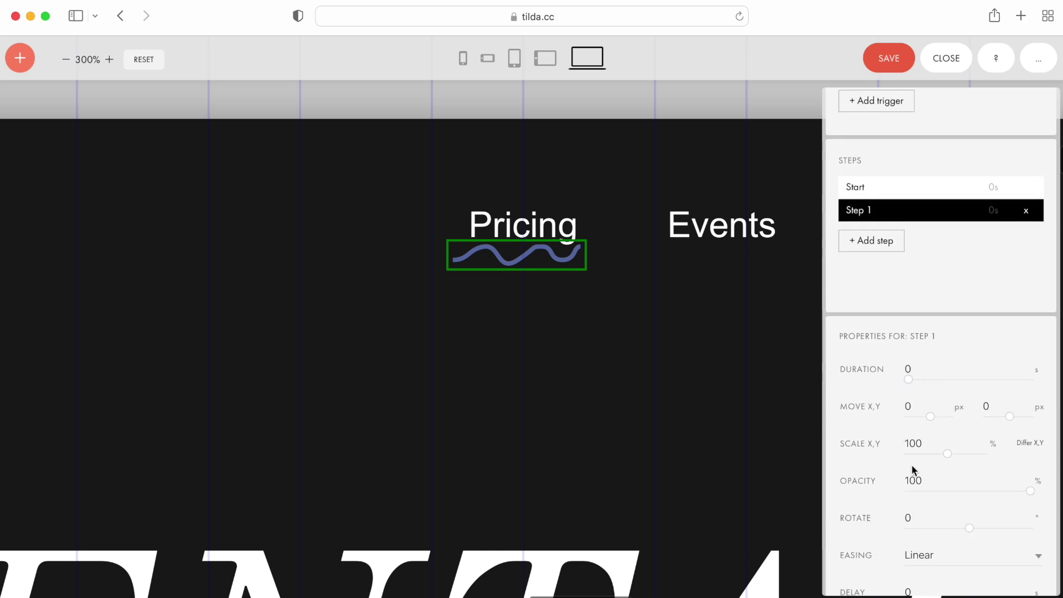
left_click_drag(1030, 491, 885, 487)
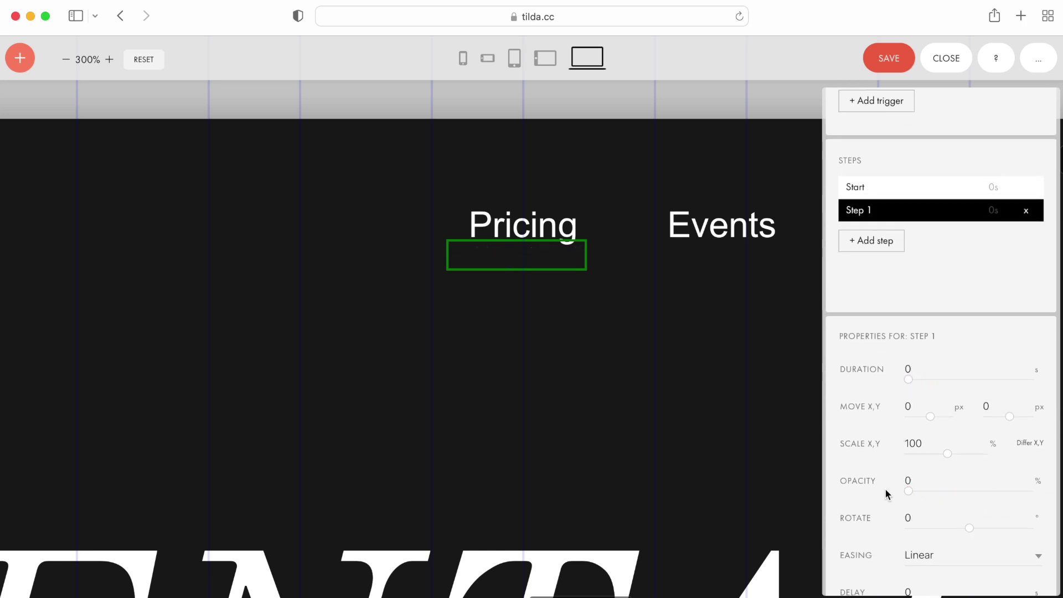
- Add a second animation step for the wavy underline with a duration of 0.3 s and an opacity of 100%
left_click(877, 248)
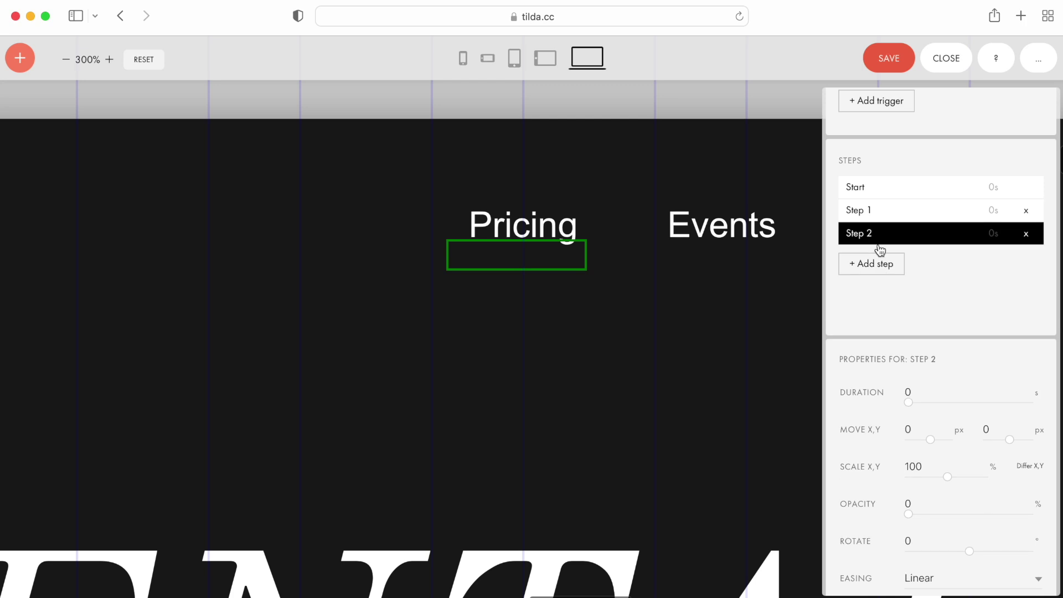
left_click(910, 395)
left_click(909, 400)
scroll(917, 400, "down", 1)
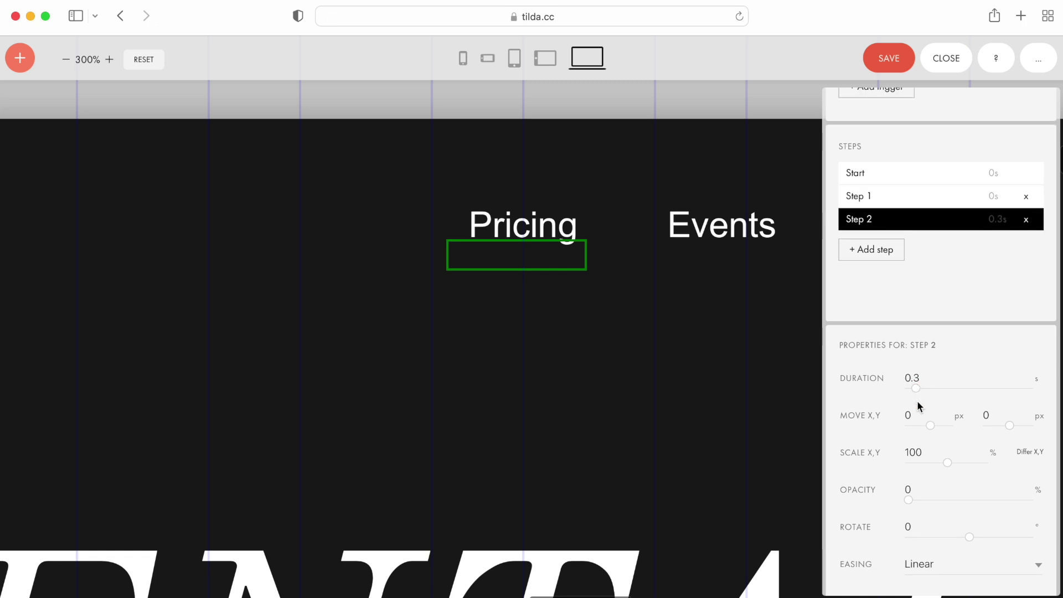
left_click_drag(909, 500, 1030, 500)
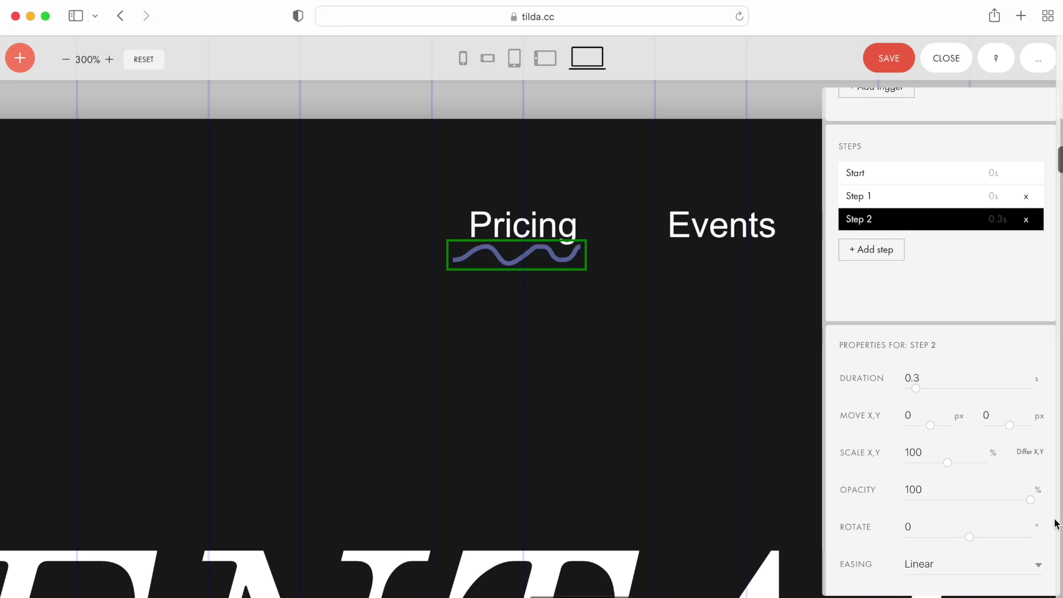
scroll(881, 388, "up", 5)
left_click(922, 145)
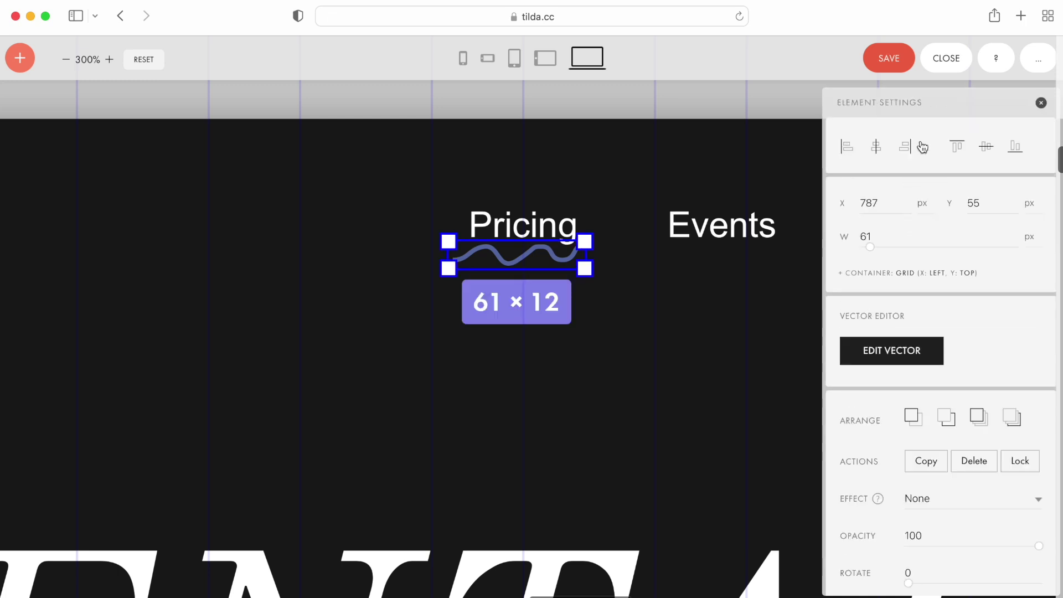
left_click(916, 348)
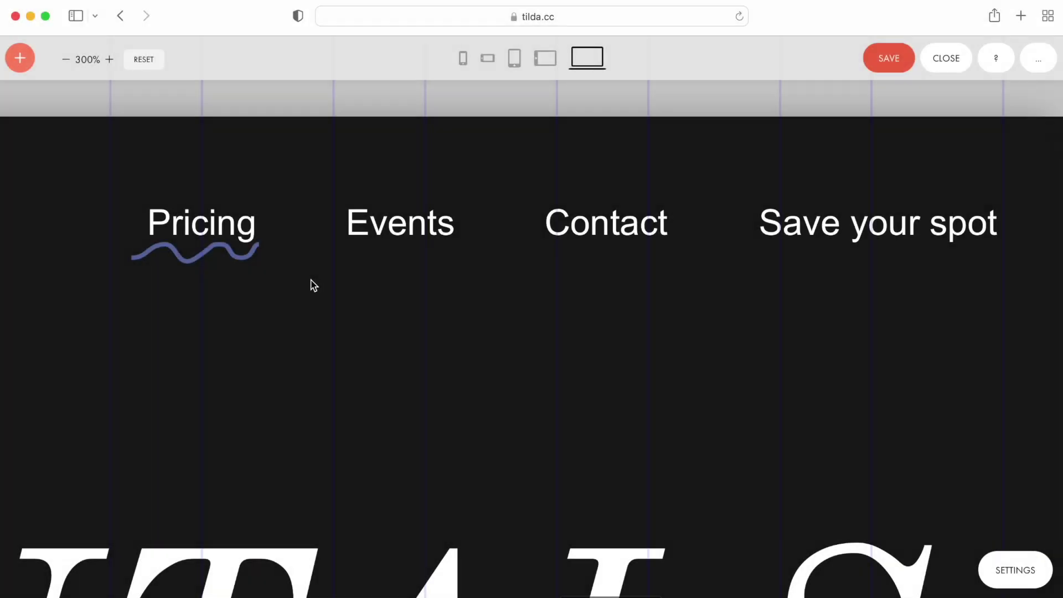
- Duplicate the wavy underline beneath the Events menu item, reshape its points to about 64 × 11 px and save the vector
left_click(198, 258)
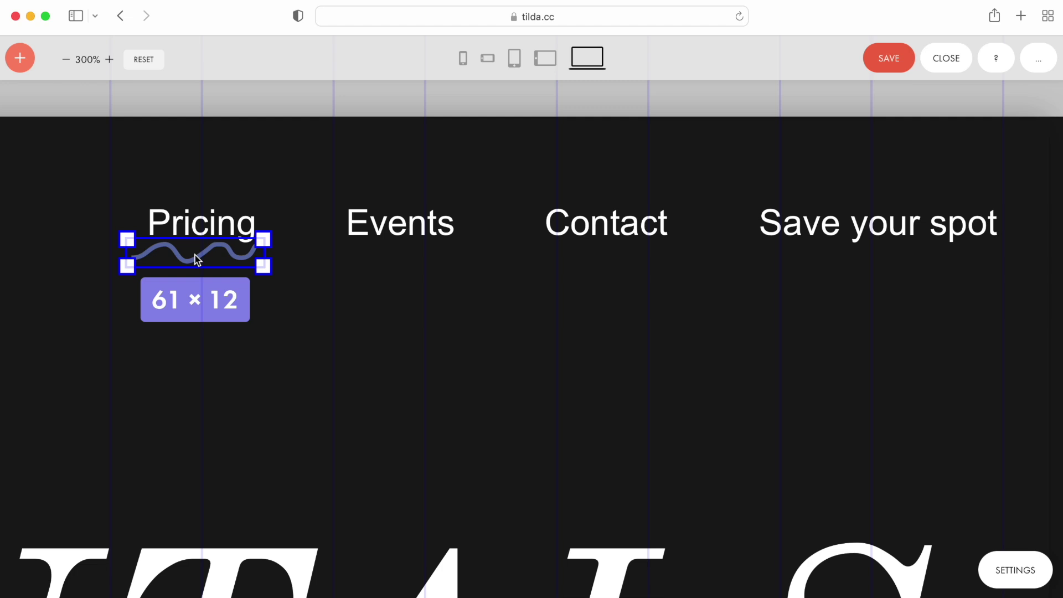
left_click_drag(197, 258, 394, 261)
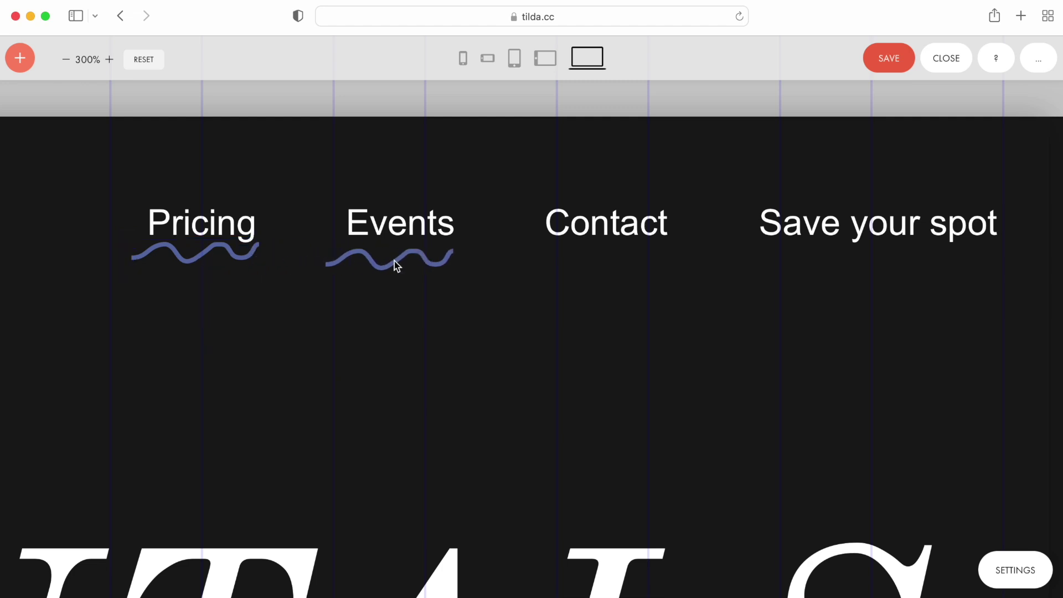
double_click(395, 260)
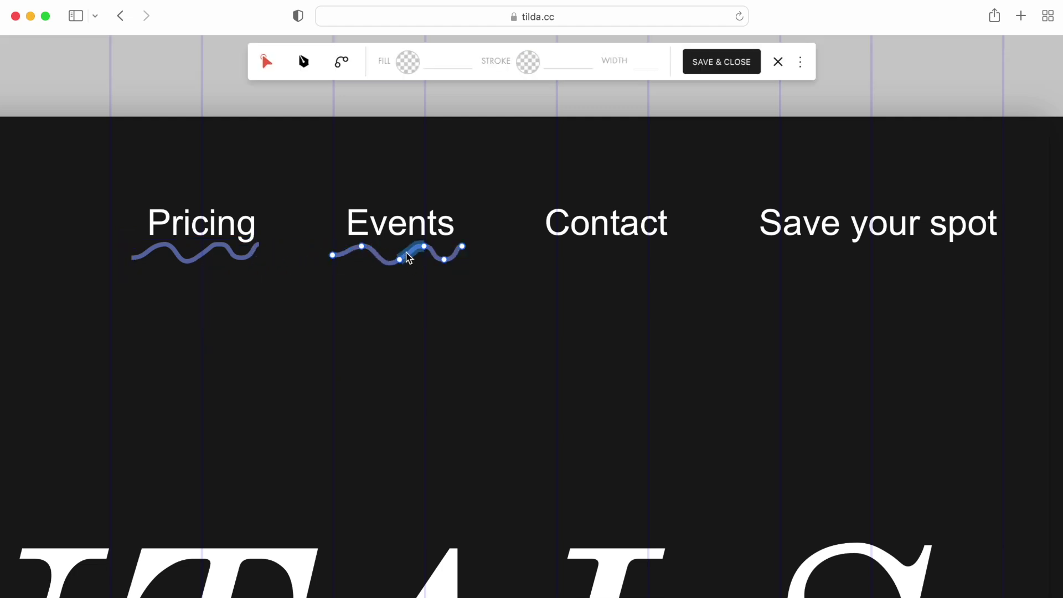
left_click_drag(407, 253, 399, 251)
left_click_drag(462, 246, 467, 247)
left_click(476, 281)
left_click(405, 302)
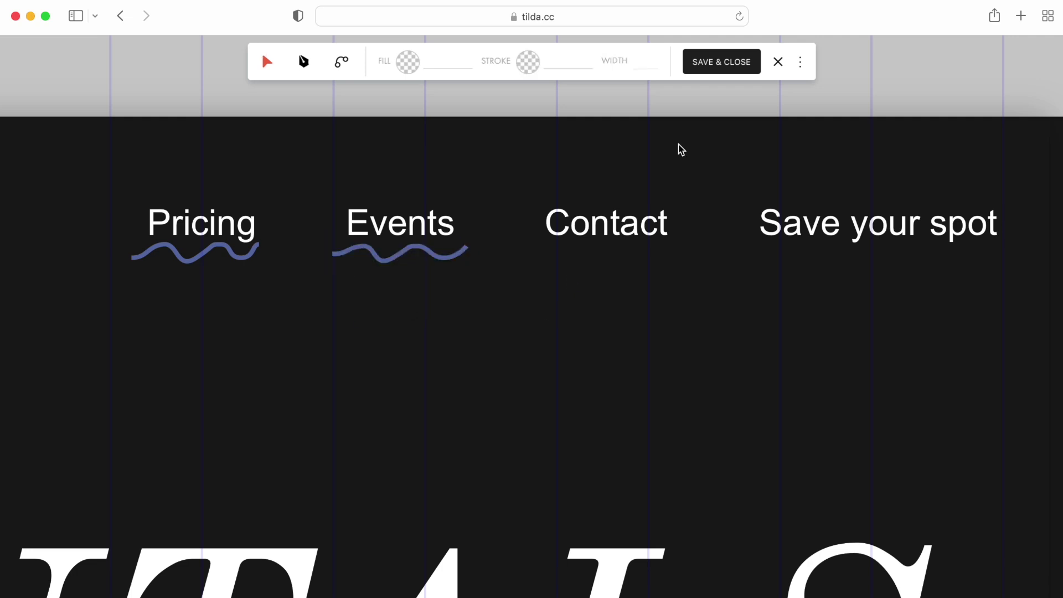
left_click(741, 68)
- Replace the Pricing trigger with the Events menu item in the copied underline's step-by-step animation and save the block
scroll(929, 338, "down", 3)
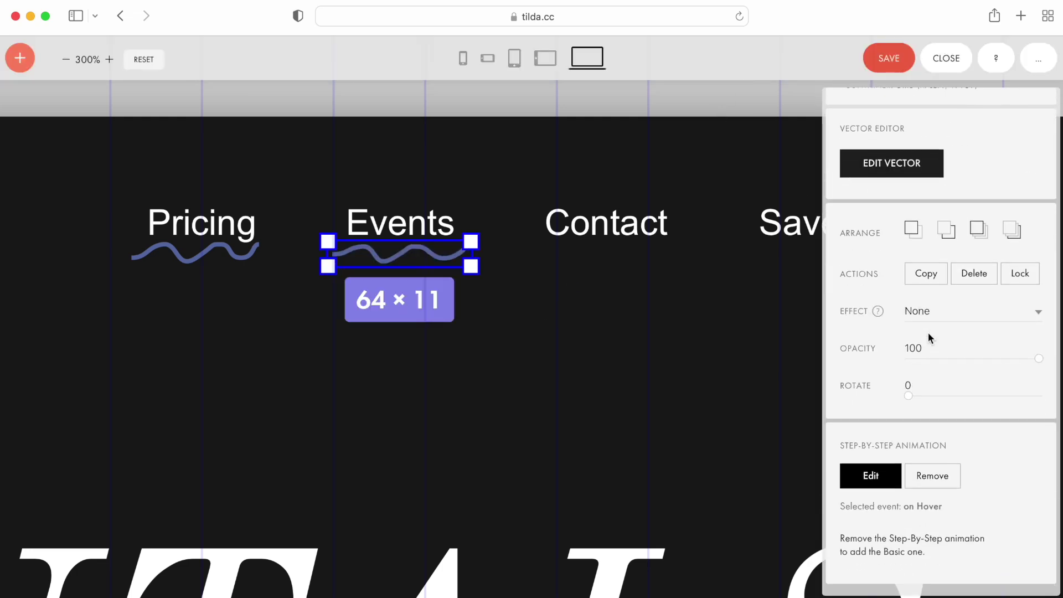
left_click(879, 488)
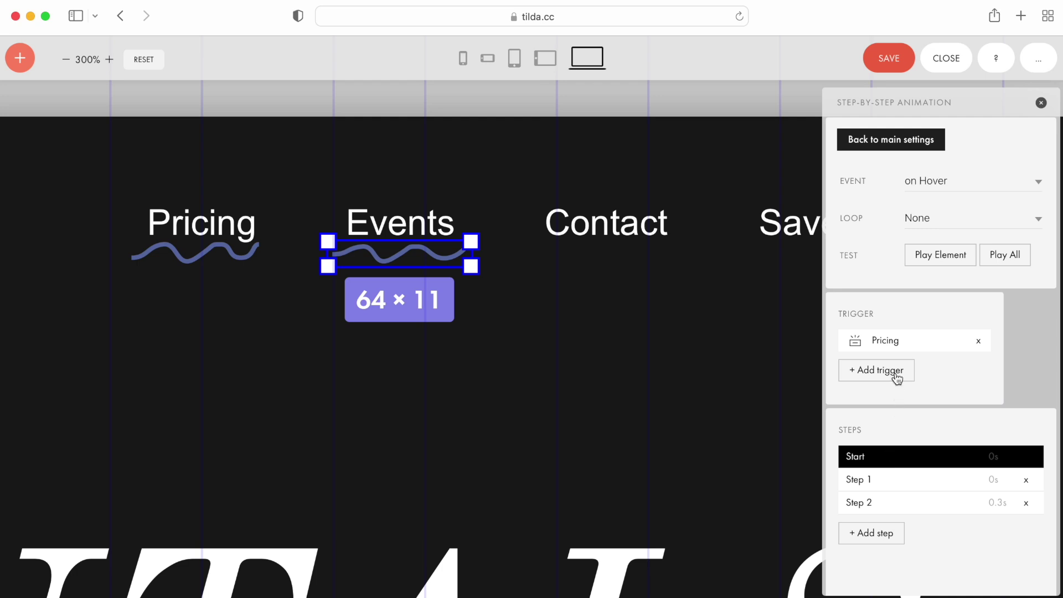
left_click(979, 343)
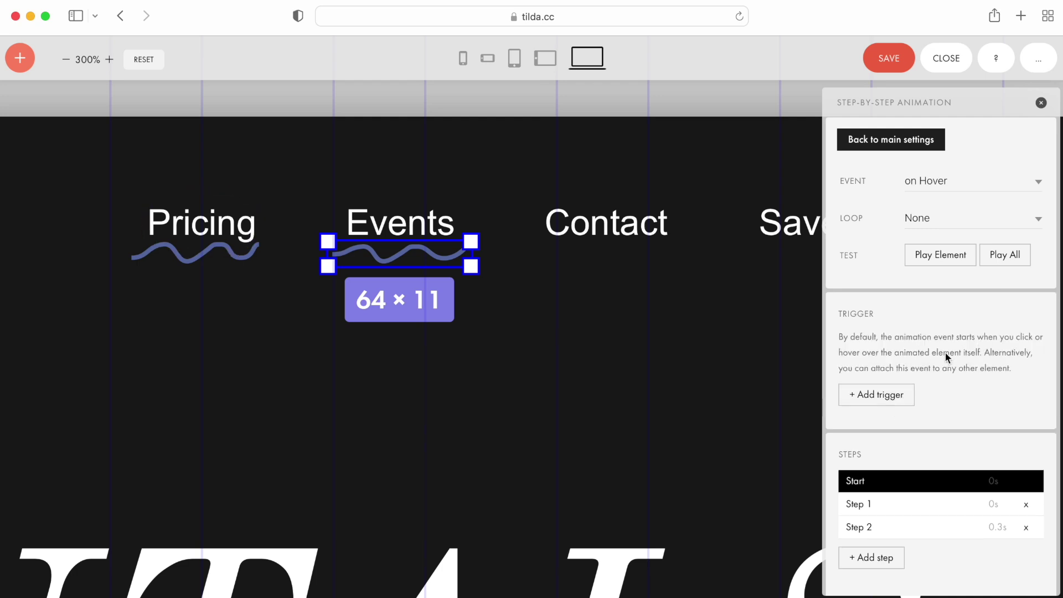
left_click(891, 395)
left_click(441, 217)
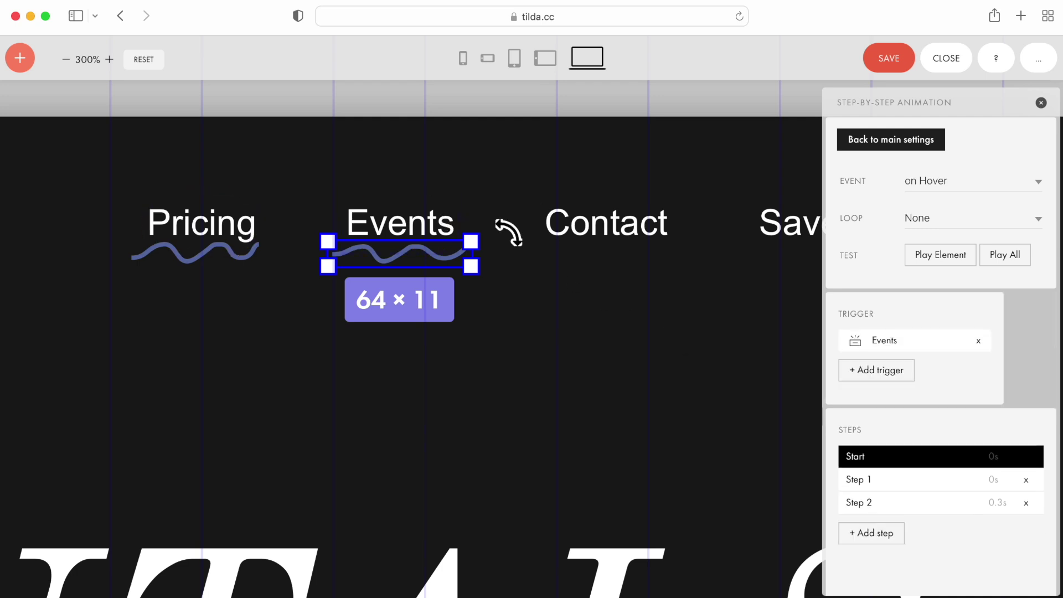
left_click(874, 71)
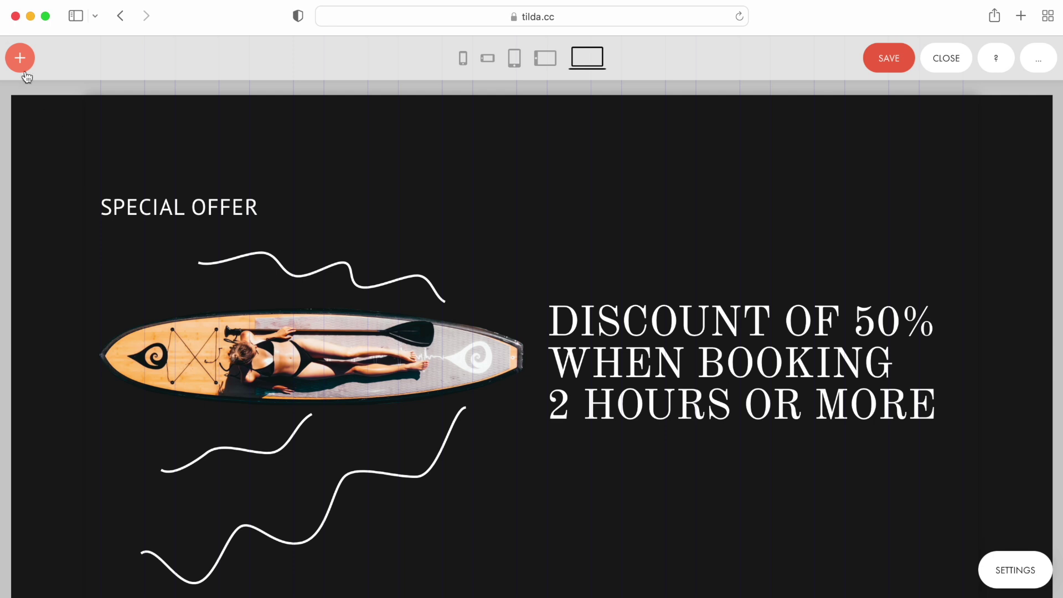
- Add a vector element to the Special Offer block and delete its default shape in the vector editor
left_click(25, 73)
left_click(84, 380)
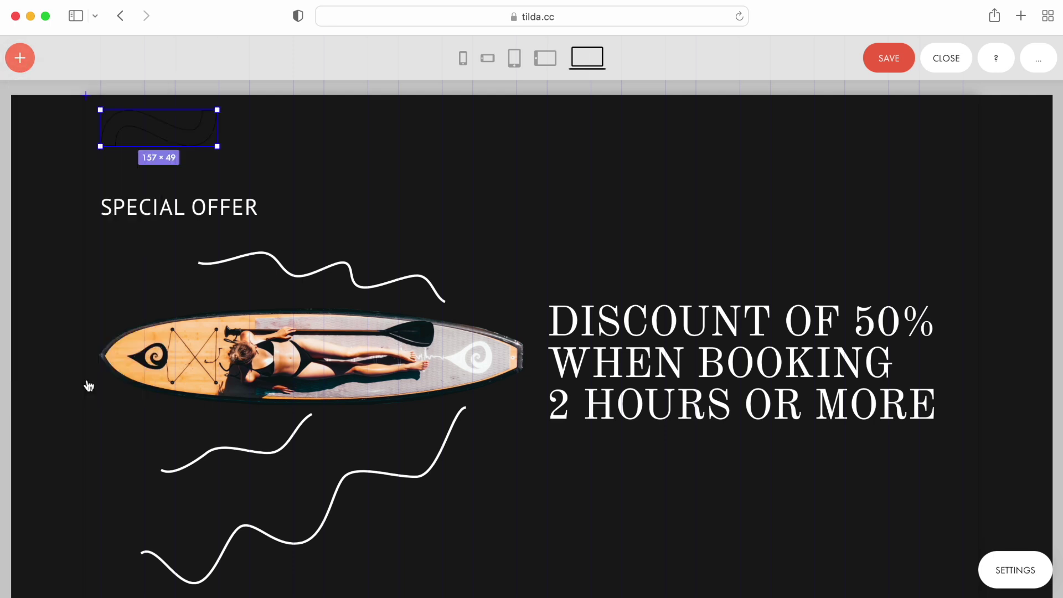
double_click(161, 131)
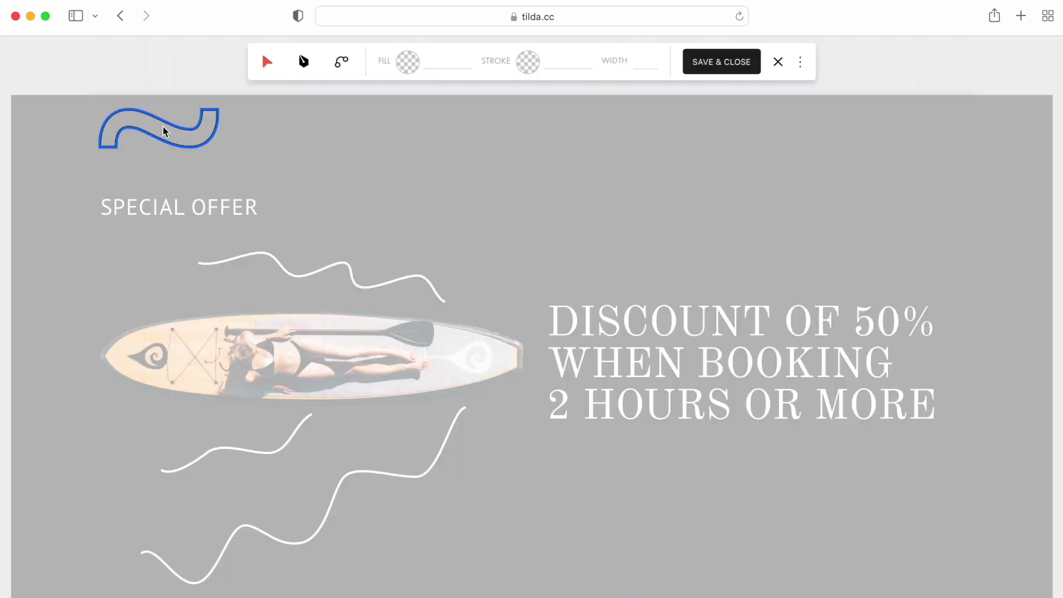
left_click(164, 132)
key("Delete")
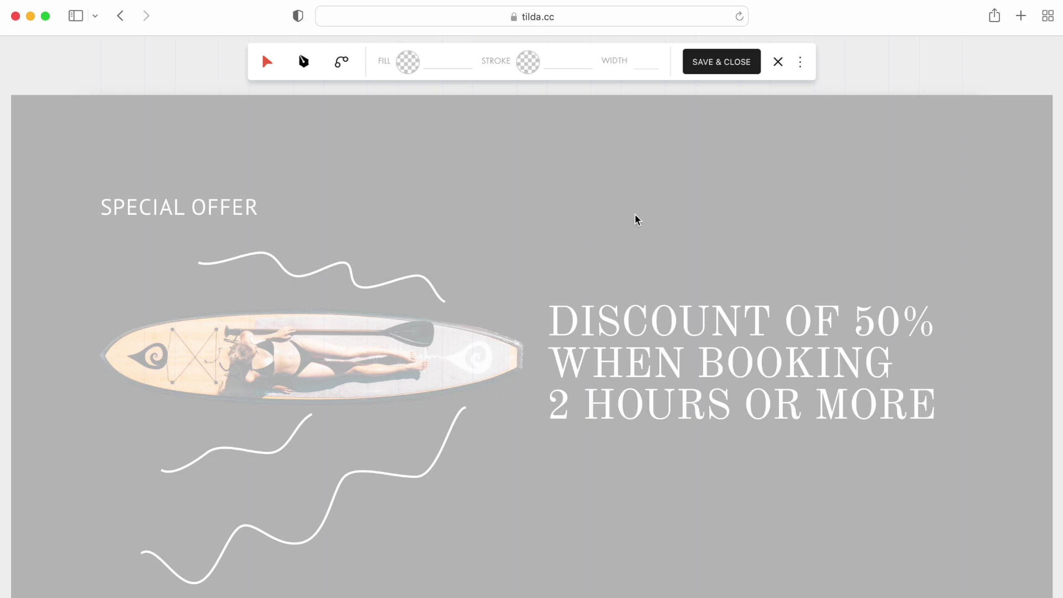
- Import Vector 1.svg into the vector element, place it over the discount text and save the vector
right_click(650, 238)
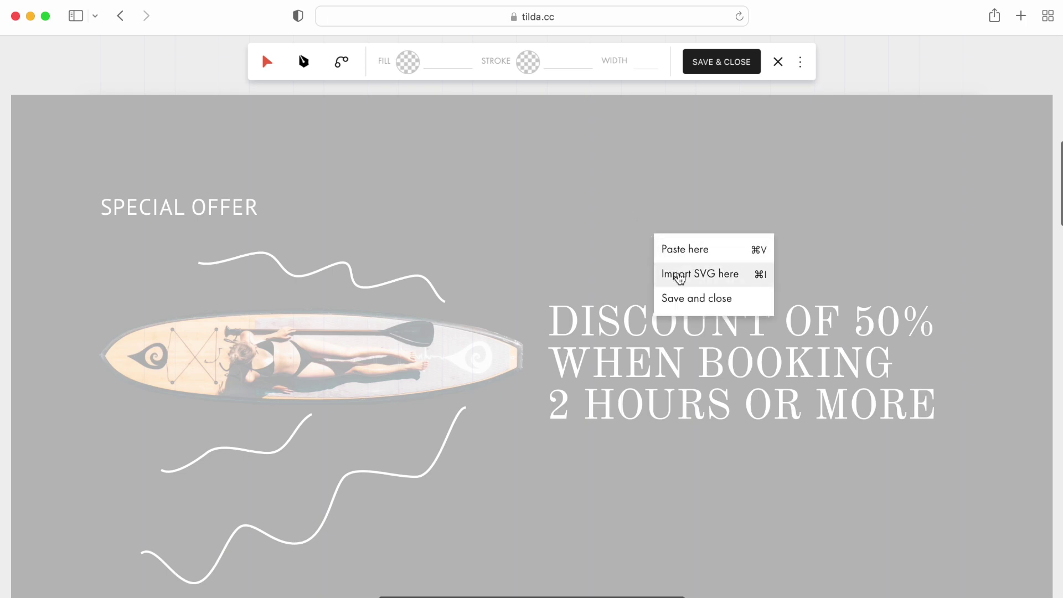
left_click(673, 273)
left_click(434, 213)
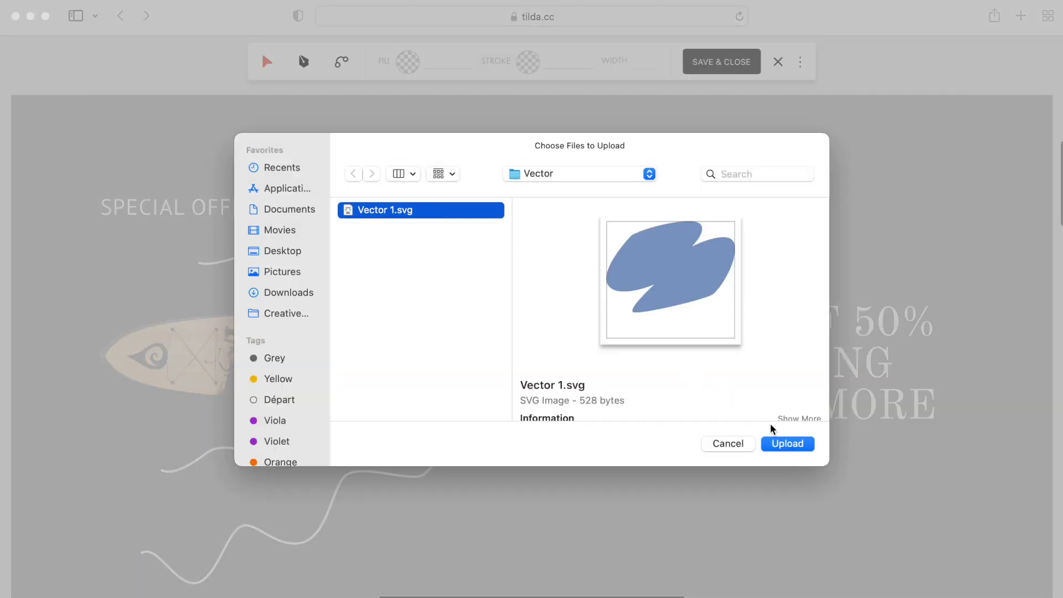
left_click(787, 443)
left_click_drag(779, 368, 596, 280)
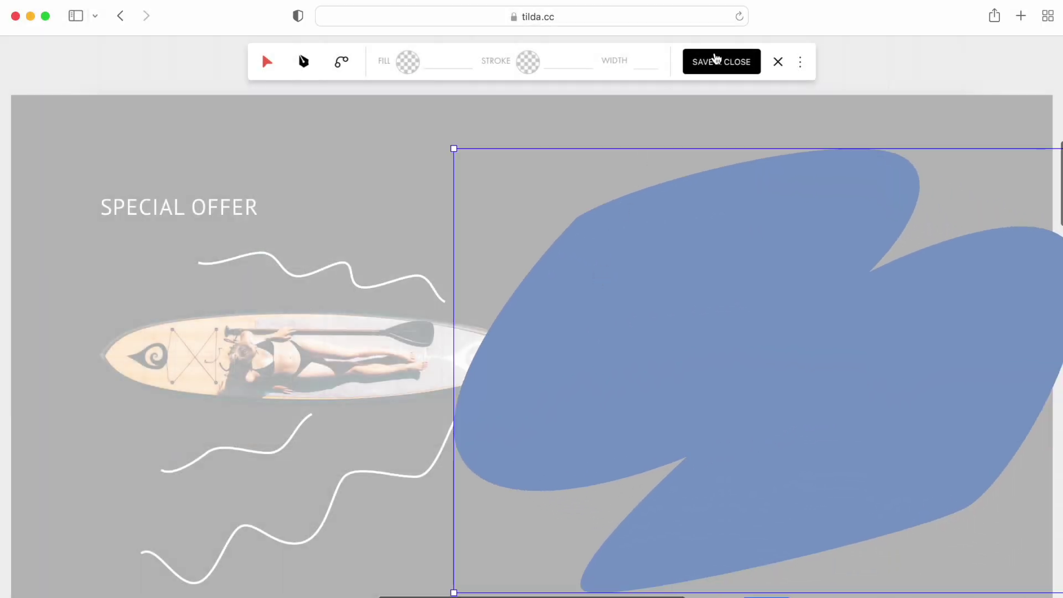
left_click(714, 60)
- Send the imported blue shape to the back, behind the discount text
scroll(667, 289, "right", 1)
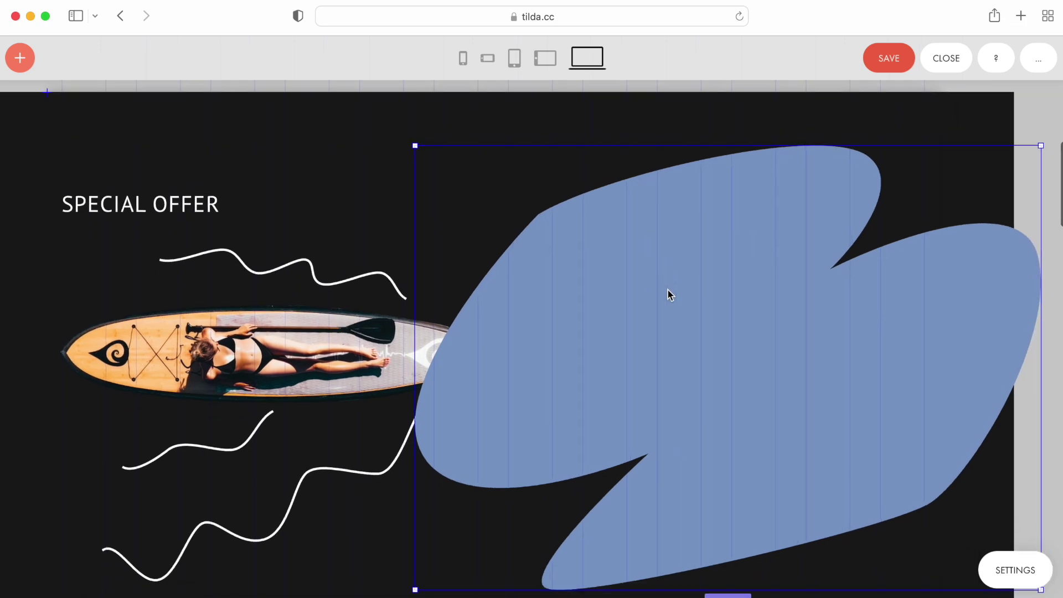
key("Tab")
left_click(1012, 417)
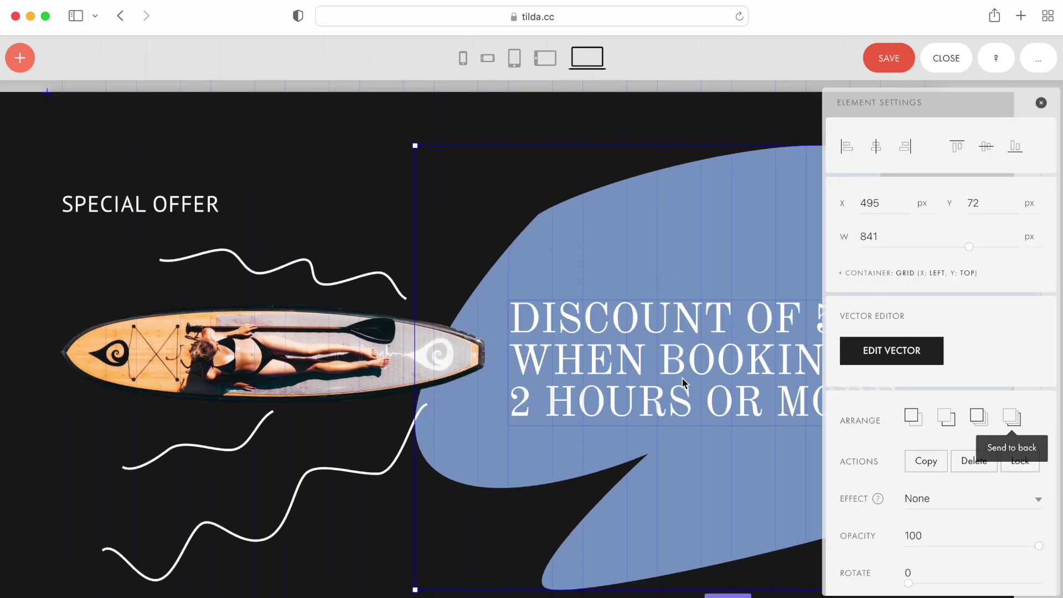
- Change the offer text to "Discounts on kayaks for a group of 4 on weekdays: pay for 1 hour, and the second hour is a gift"
left_click(603, 377)
double_click(603, 377)
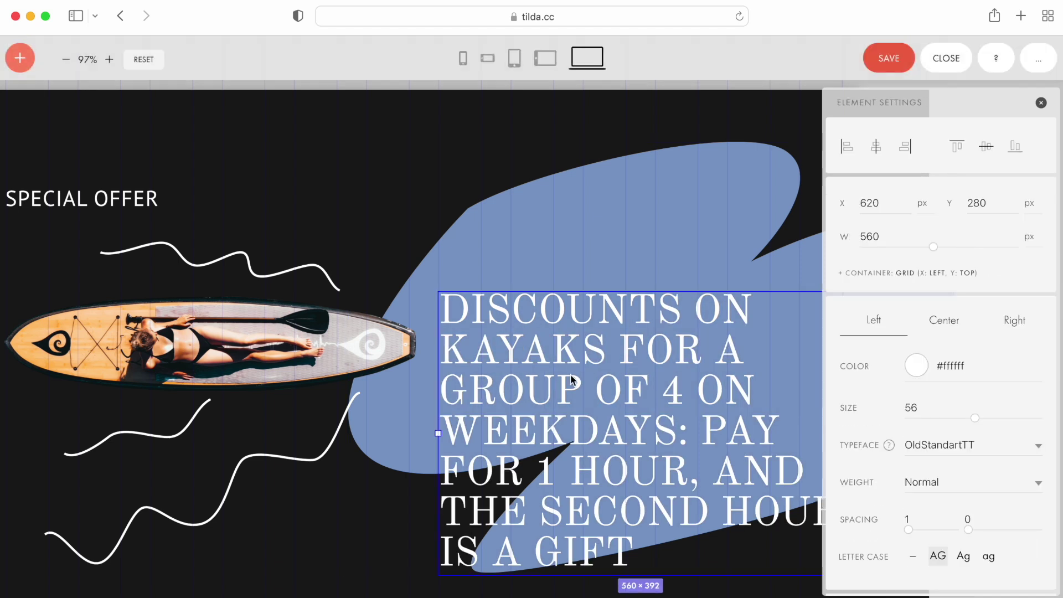
- Set the offer text to size 47 with 1.25 line spacing, move it to X 630, Y 215 and widen it to 588 px
left_click_drag(975, 418, 962, 418)
left_click_drag(908, 529, 921, 531)
left_click_drag(624, 395, 630, 400)
scroll(629, 401, "down", 1)
scroll(629, 402, "right", 2)
left_click_drag(743, 374, 762, 373)
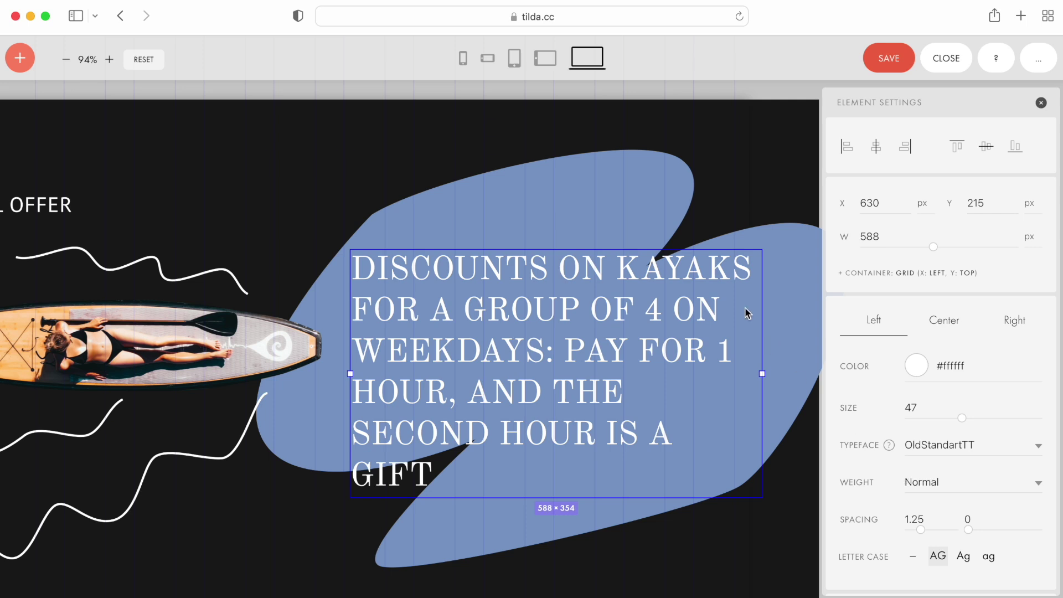
- Edit the blue shape's vector, shifting its lower notch and bottom tip outward and adjusting the outline around the offer text
double_click(618, 208)
double_click(596, 274)
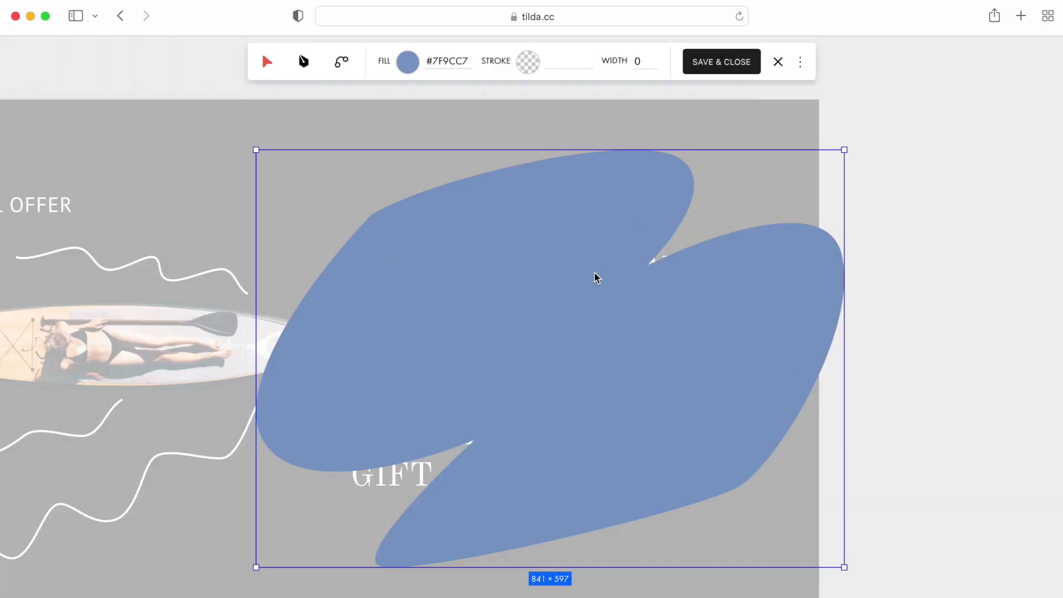
left_click_drag(474, 441, 392, 486)
left_click_drag(377, 563, 337, 566)
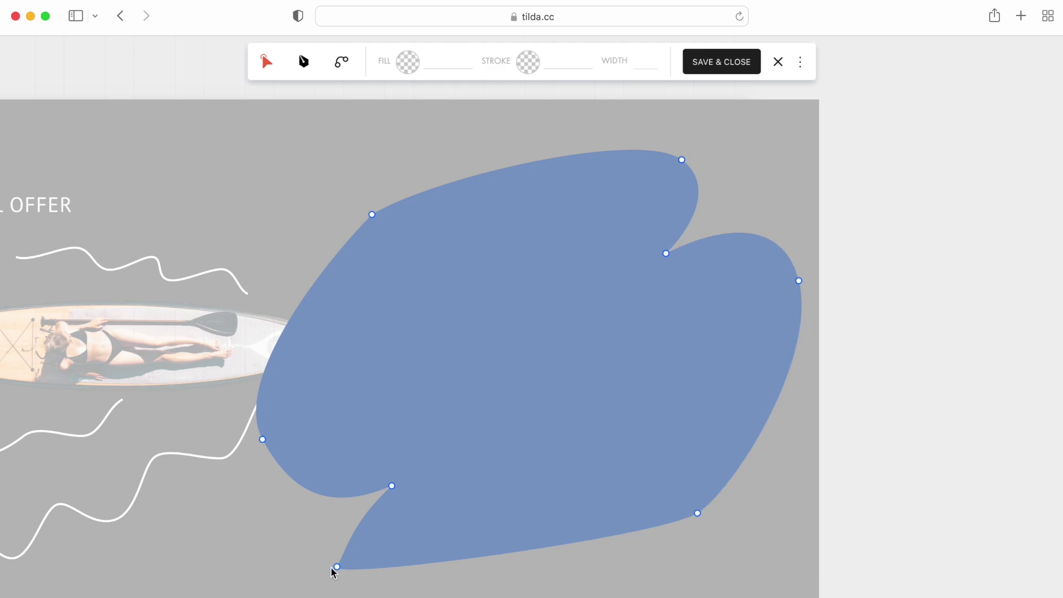
left_click(337, 568)
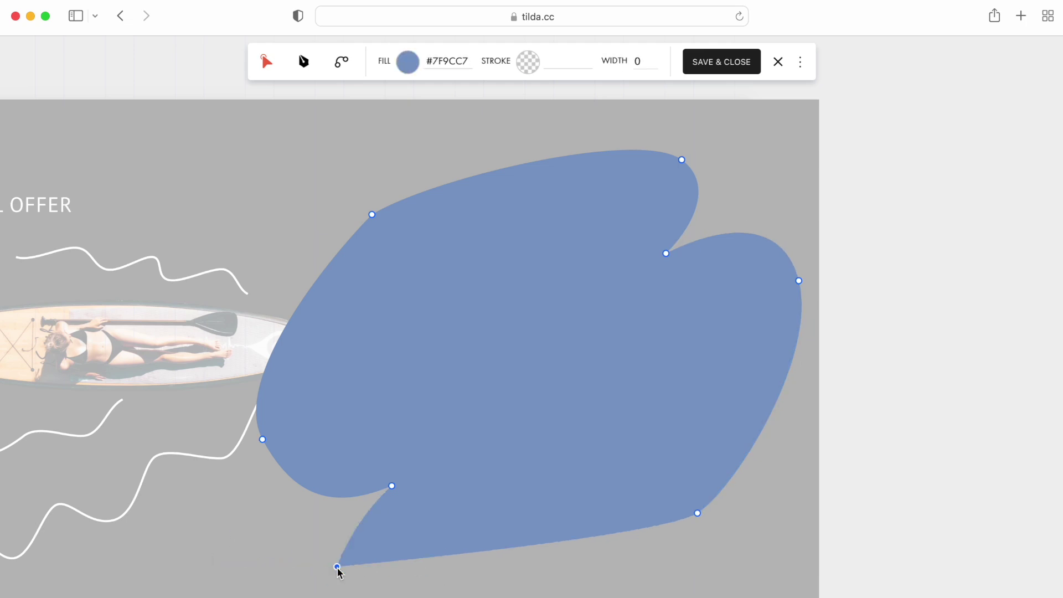
left_click_drag(392, 485, 356, 493)
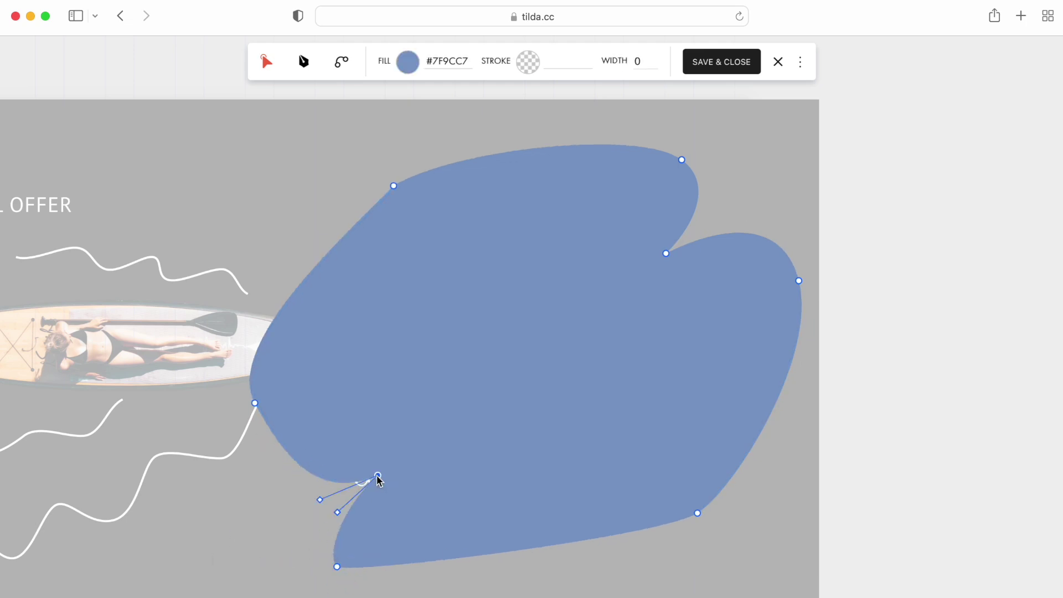
- Smooth the blue shape's curve at its far-left and upper-left points and save the vector
left_click(254, 404)
left_click_drag(222, 343, 268, 337)
left_click(392, 186)
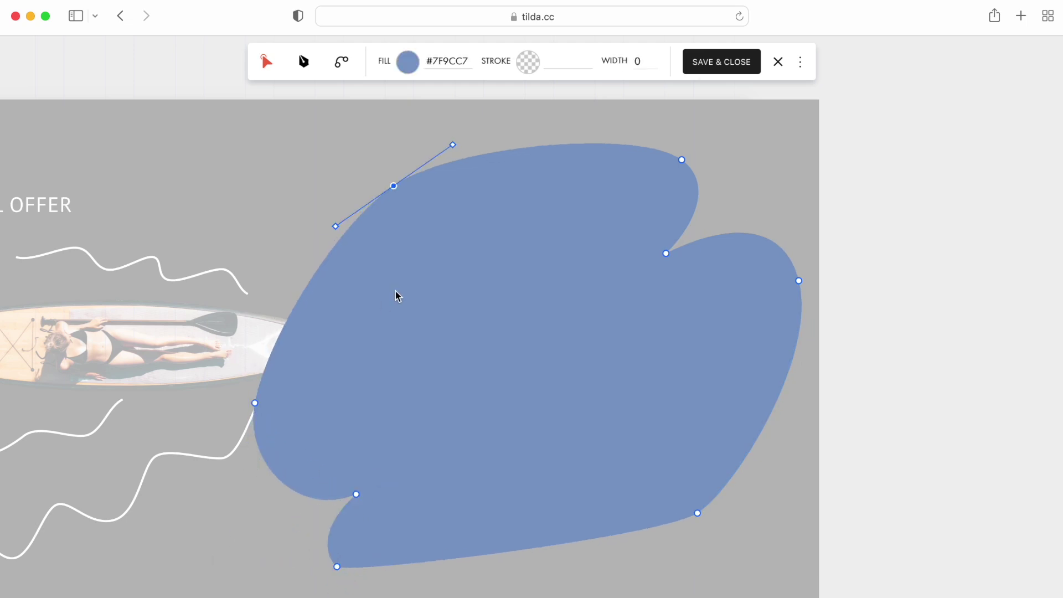
left_click(714, 65)
left_click(710, 117)
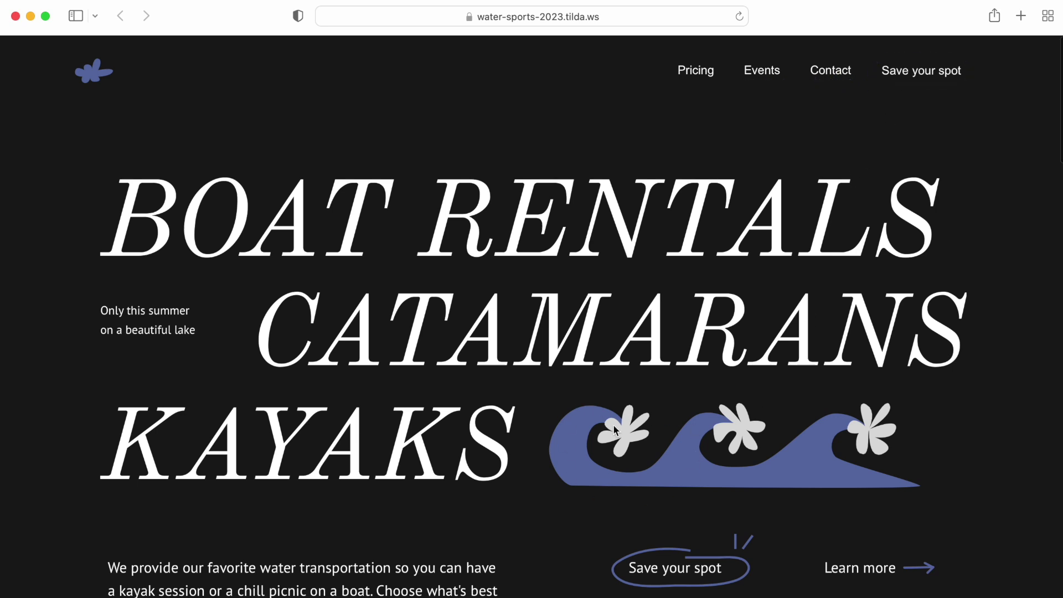
- Review the published page from the Boat Rentals heading through the special offer to the pricing cards
scroll(613, 426, "down", 3)
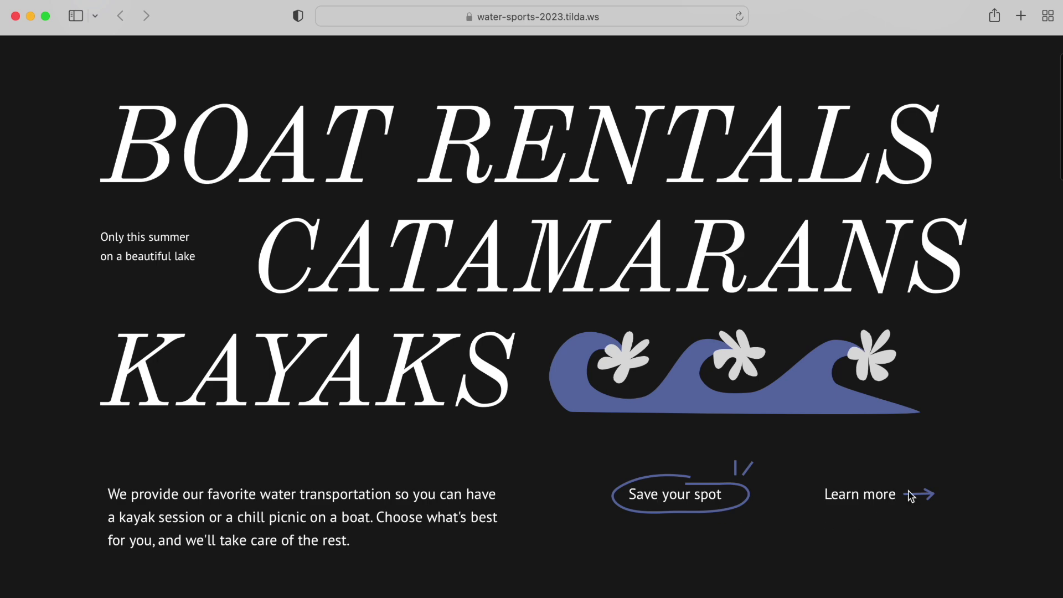
scroll(635, 481, "down", 15)
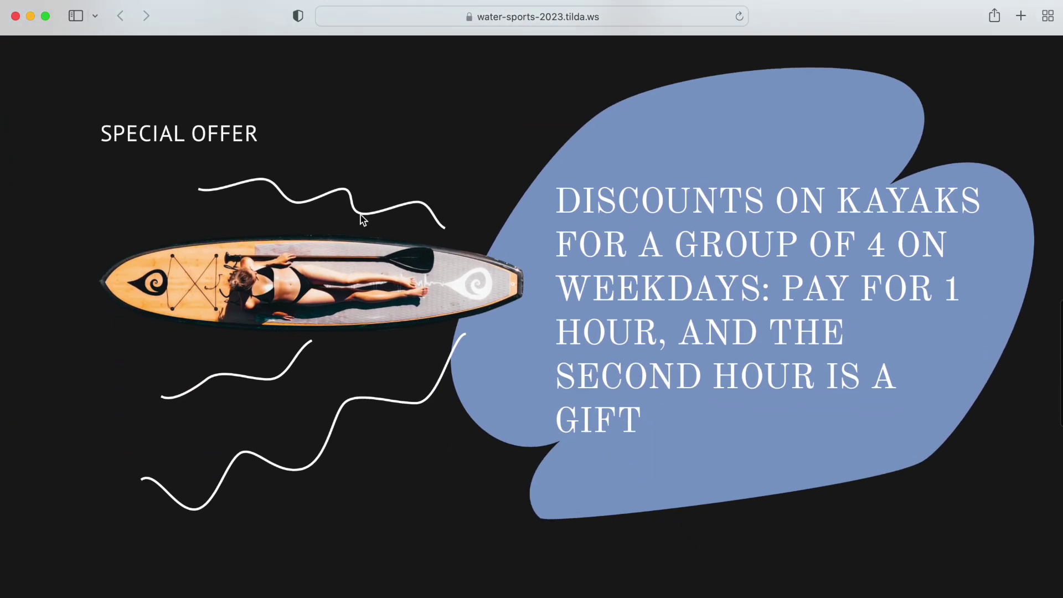
scroll(590, 146, "down", 10)
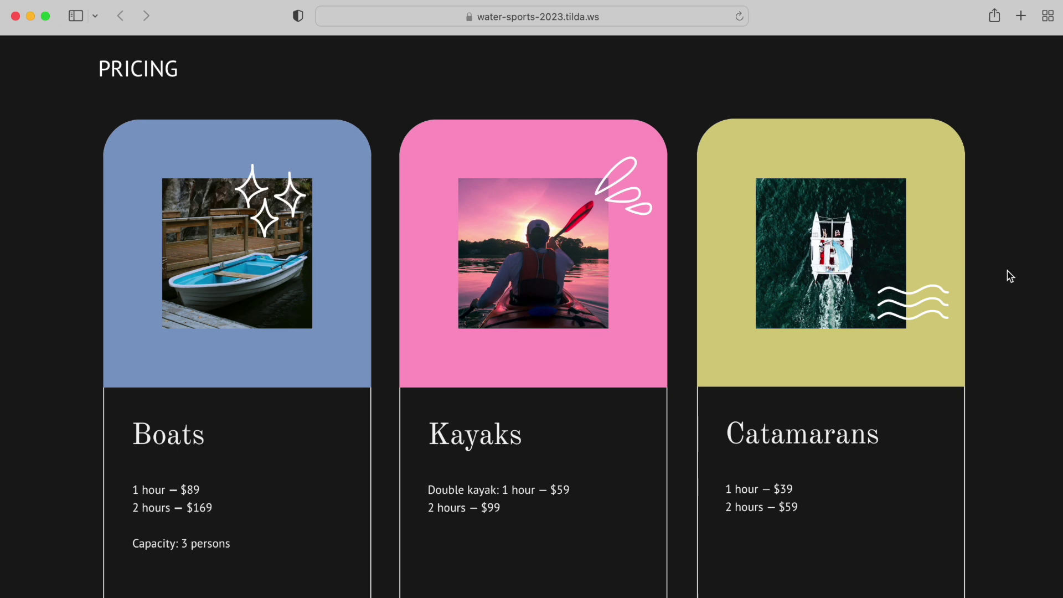
scroll(1010, 277, "down", 2)
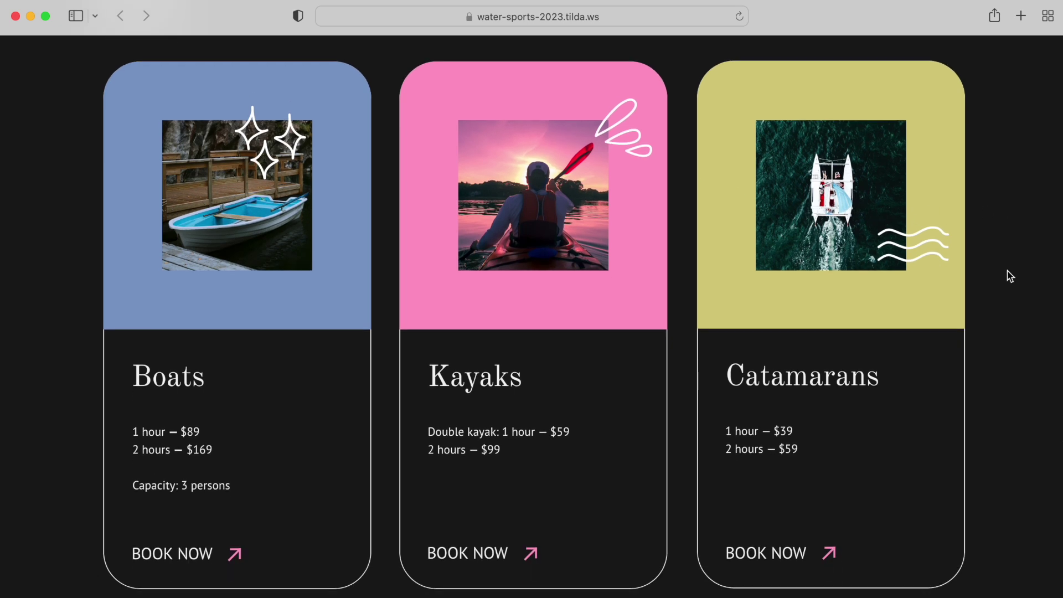